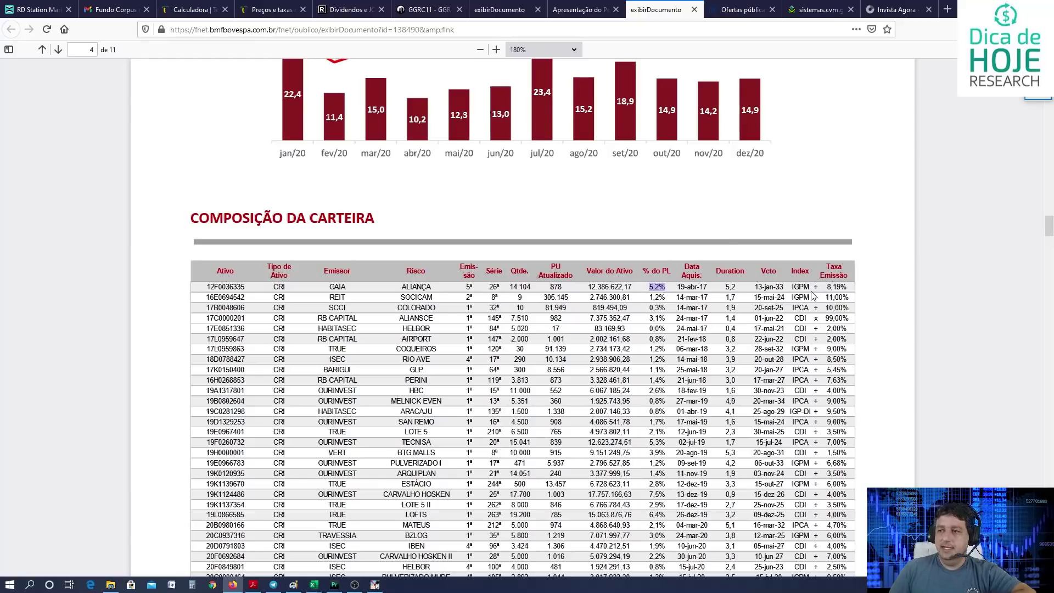
Examine the index and issue rate of the Aliança CRI in the portfolio composition table.
{"action": "left_click", "coordinate": [831, 284]}
{"action": "triple_click", "coordinate": [781, 278]}
{"action": "left_click", "coordinate": [826, 280]}
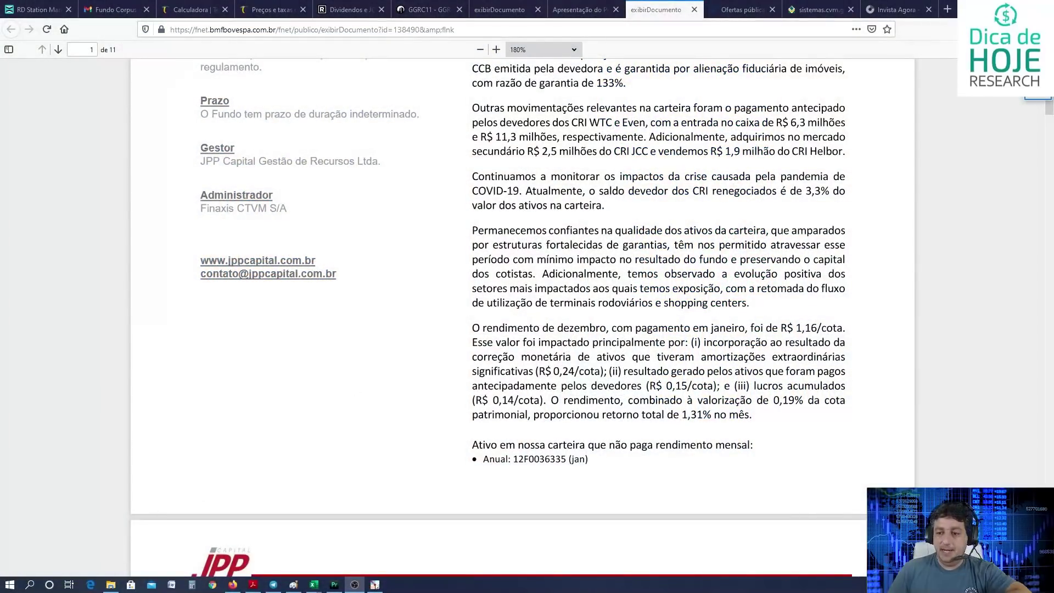
Switch to the Excel workbook "Cópia de carteira Dica de Hoje 2016 a 2020" and show the most recent months on the Preço sheet.
{"action": "mouse_move", "coordinate": [314, 584]}
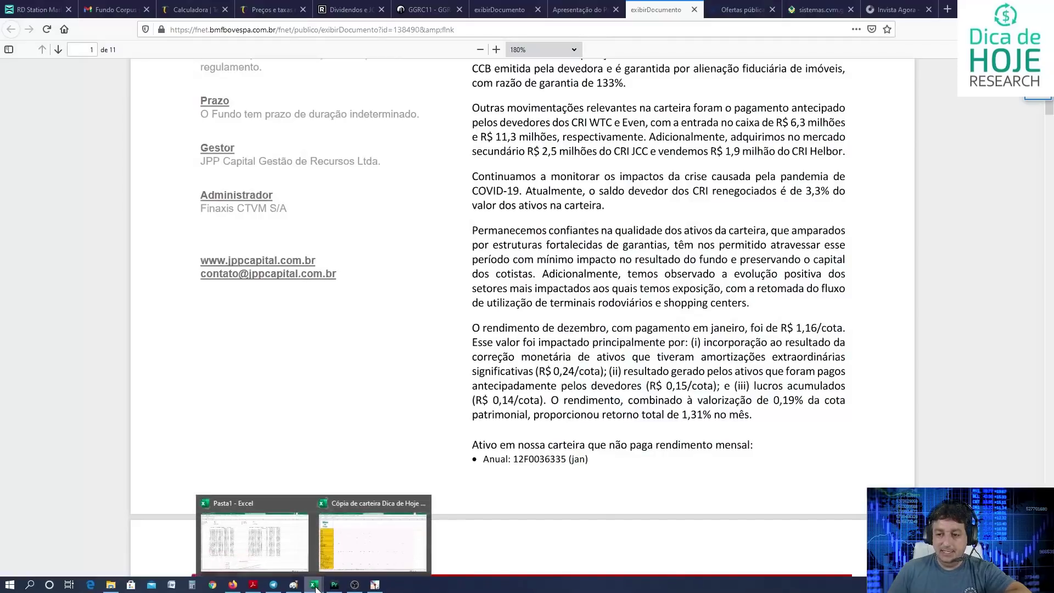
{"action": "left_click", "coordinate": [392, 529]}
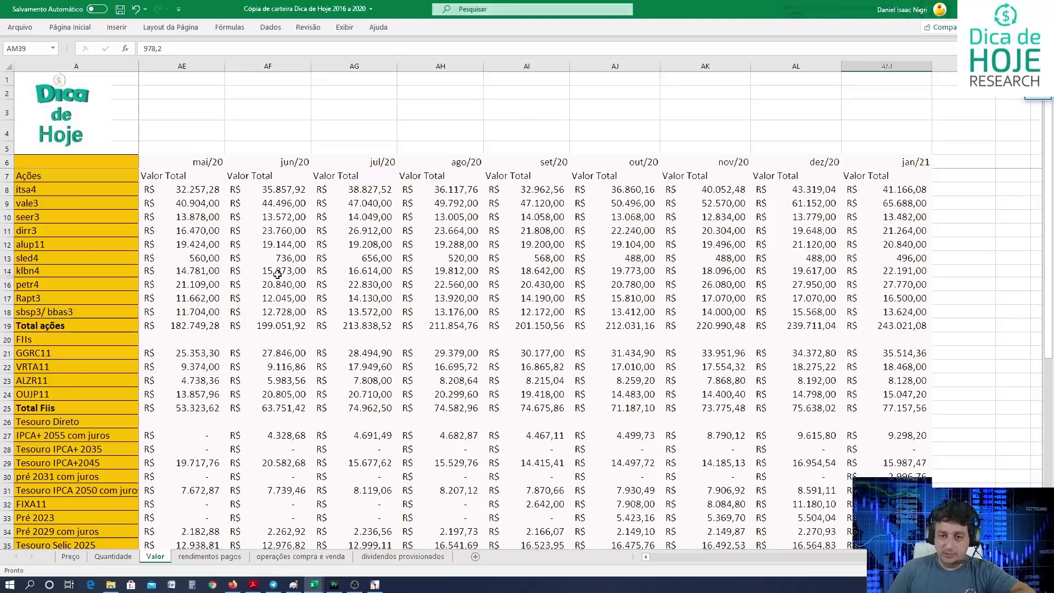
{"action": "left_click", "coordinate": [72, 557]}
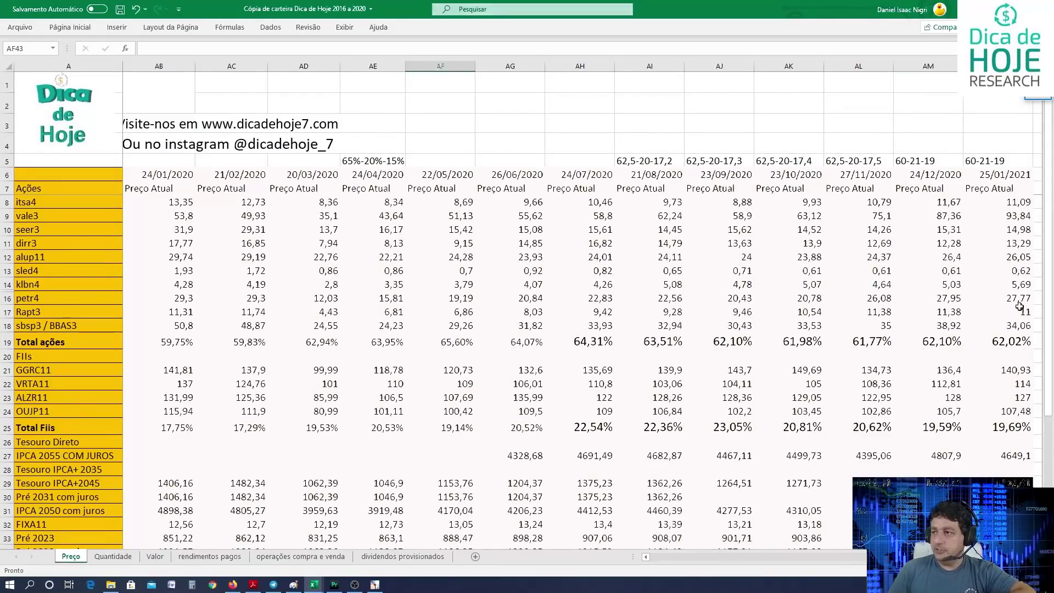
{"action": "scroll", "coordinate": [690, 208], "scroll_direction": "right", "scroll_amount": 3}
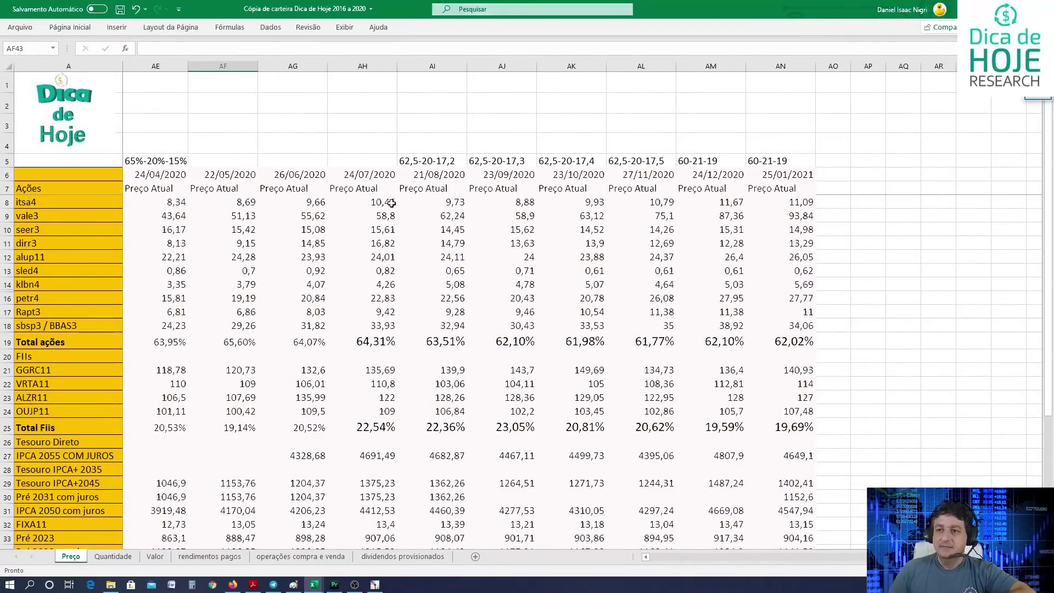
Compare the itsa4 and vale3 prices from 23/09/2020 through 25/01/2021.
{"action": "left_click", "coordinate": [529, 201]}
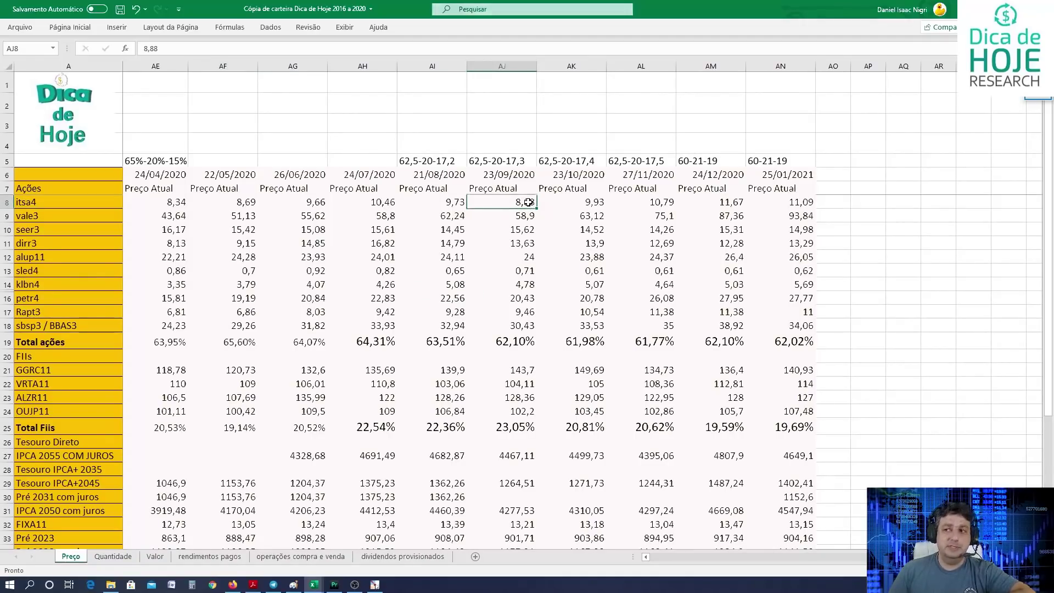
{"action": "left_click", "coordinate": [731, 201]}
{"action": "left_click", "coordinate": [795, 200]}
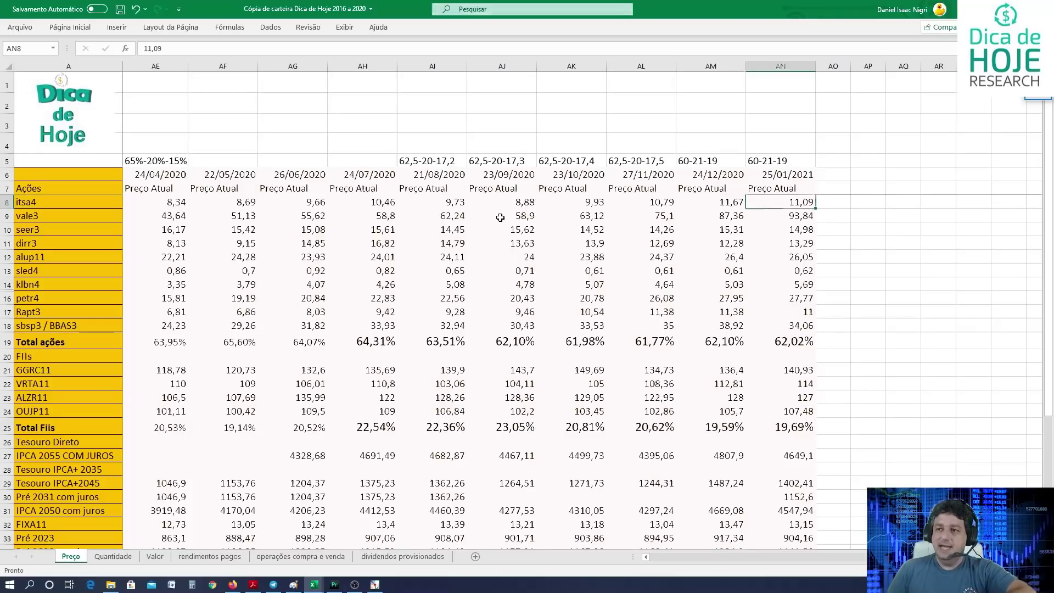
{"action": "left_click_drag", "start_coordinate": [511, 216], "coordinate": [791, 215]}
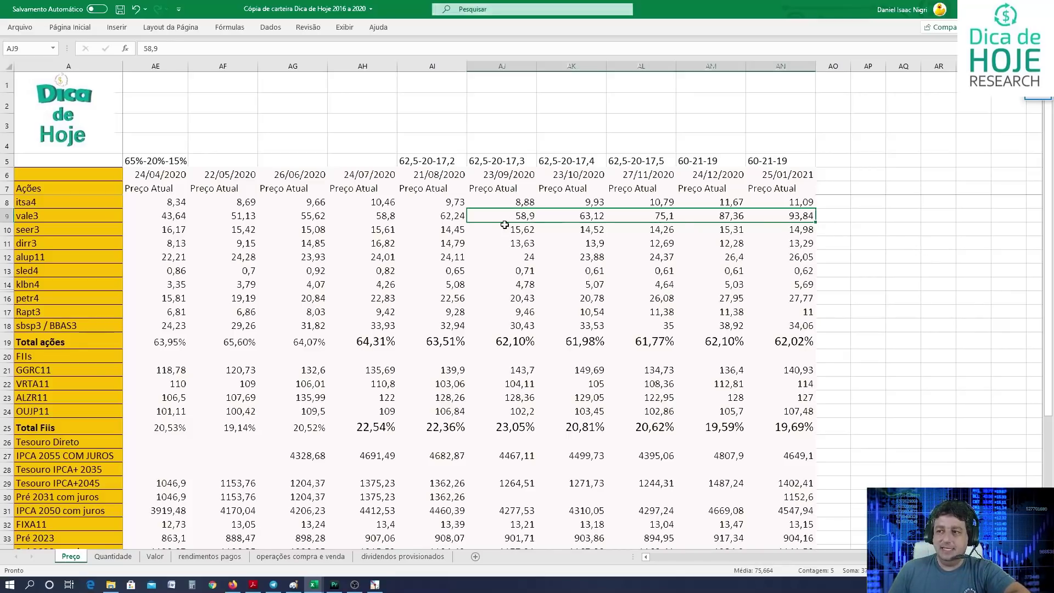
{"action": "left_click", "coordinate": [916, 226]}
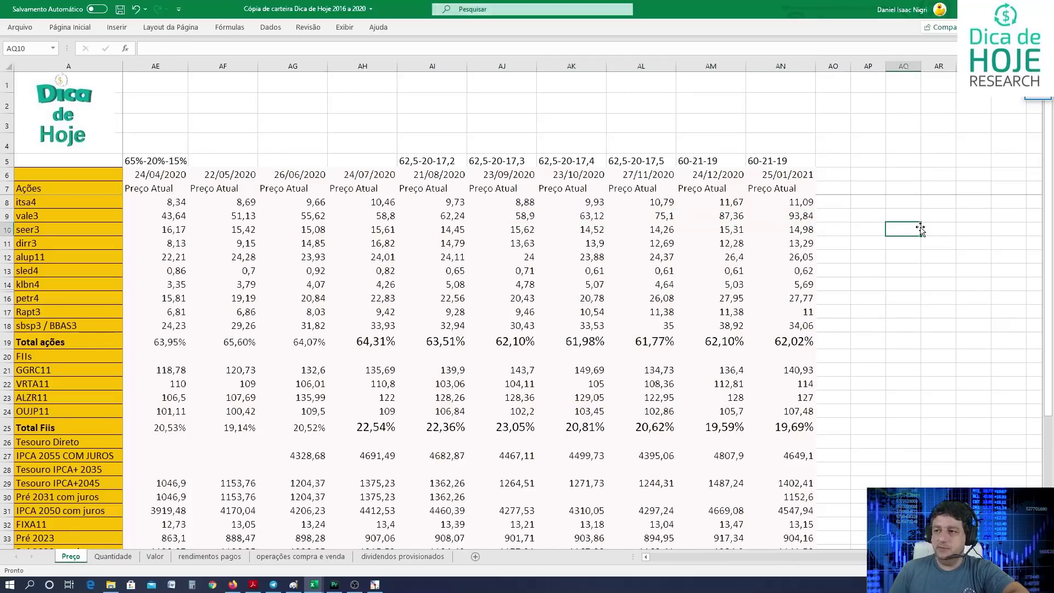
Review the seer3, dirr3, alup11 and petr4 price rows from 23/09/2020 onward.
{"action": "left_click_drag", "start_coordinate": [518, 231], "coordinate": [800, 231]}
{"action": "left_click_drag", "start_coordinate": [531, 240], "coordinate": [770, 246]}
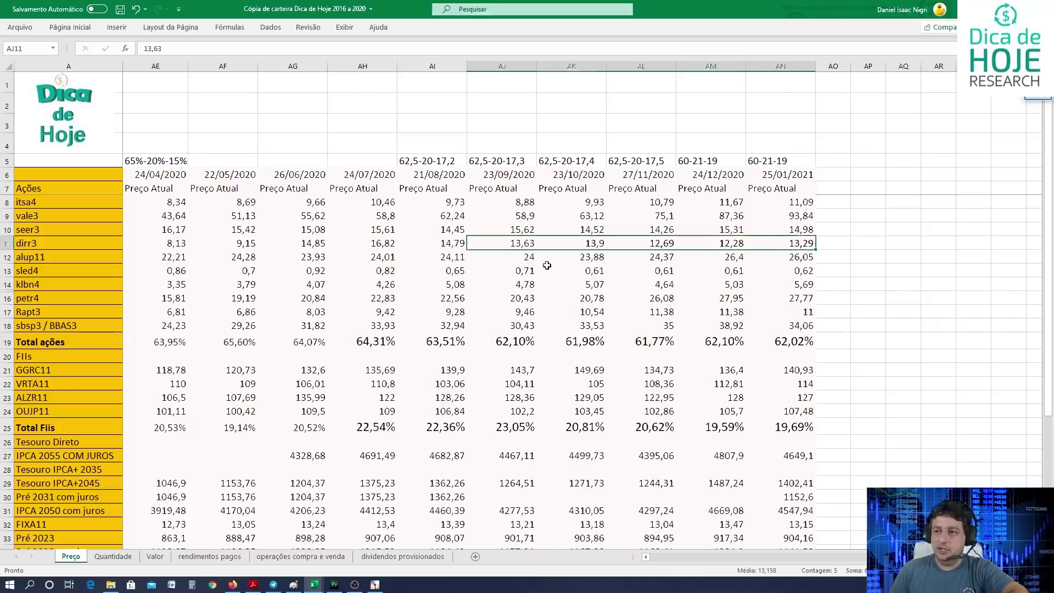
{"action": "left_click_drag", "start_coordinate": [524, 256], "coordinate": [727, 257]}
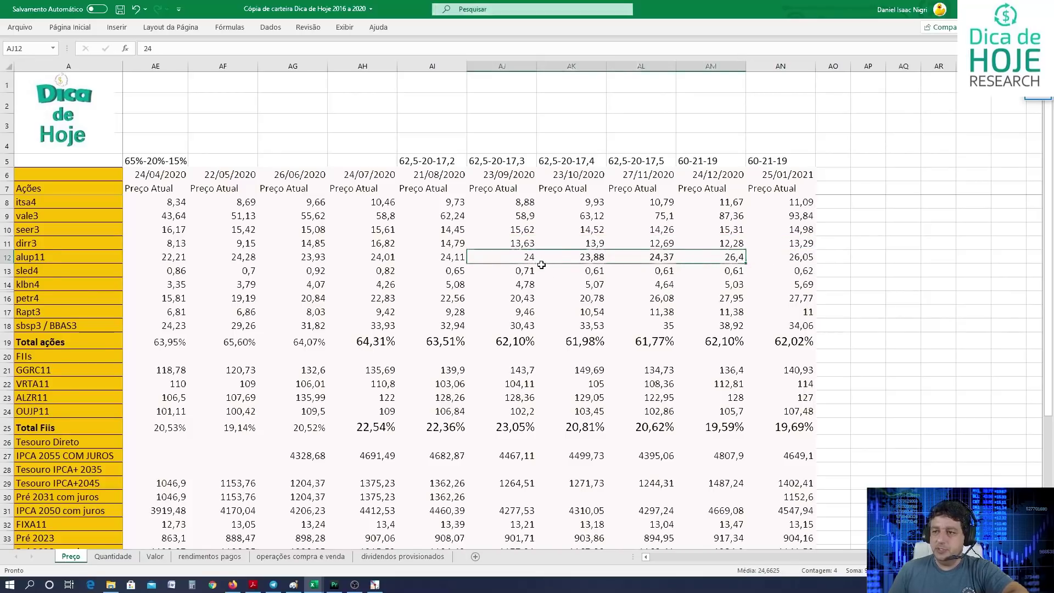
{"action": "left_click_drag", "start_coordinate": [522, 298], "coordinate": [768, 294]}
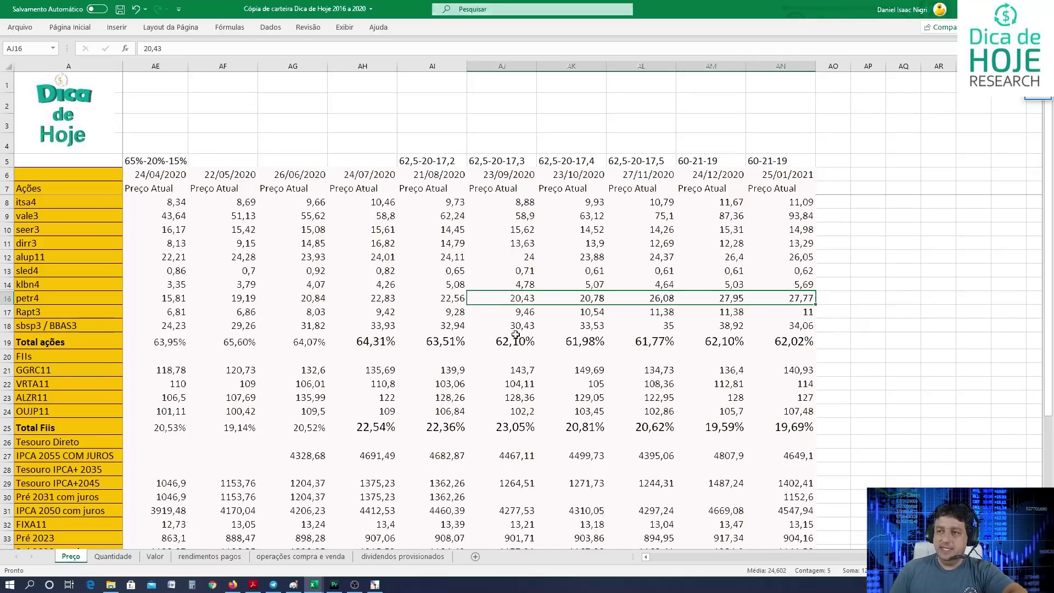
Compare the September 2020 and January 2021 prices of itsa4 and sbsp3 / BBAS3.
{"action": "left_click_drag", "start_coordinate": [519, 203], "coordinate": [726, 200]}
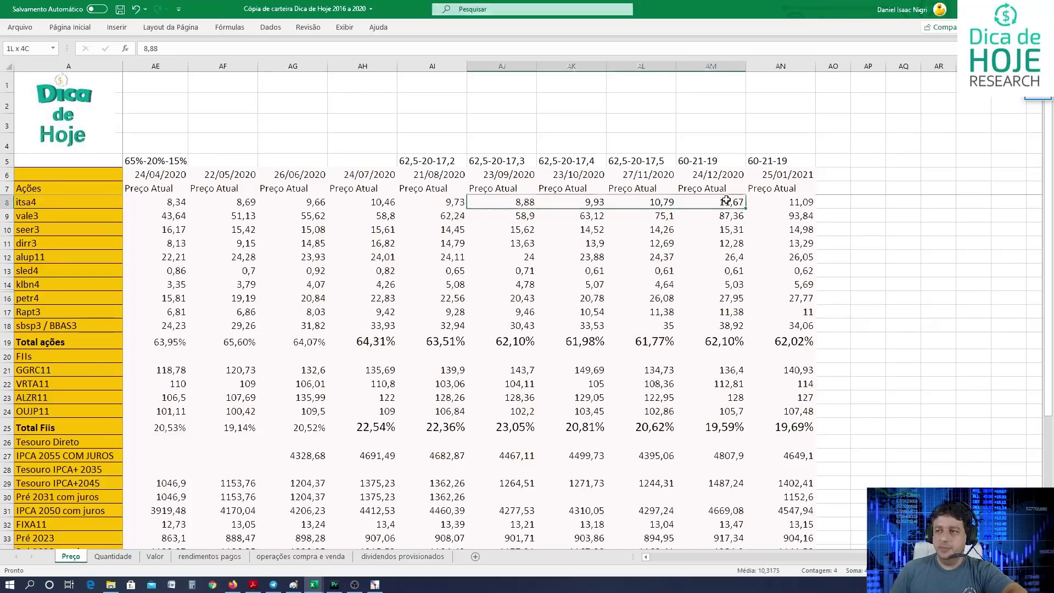
{"action": "left_click_drag", "start_coordinate": [510, 336], "coordinate": [776, 323]}
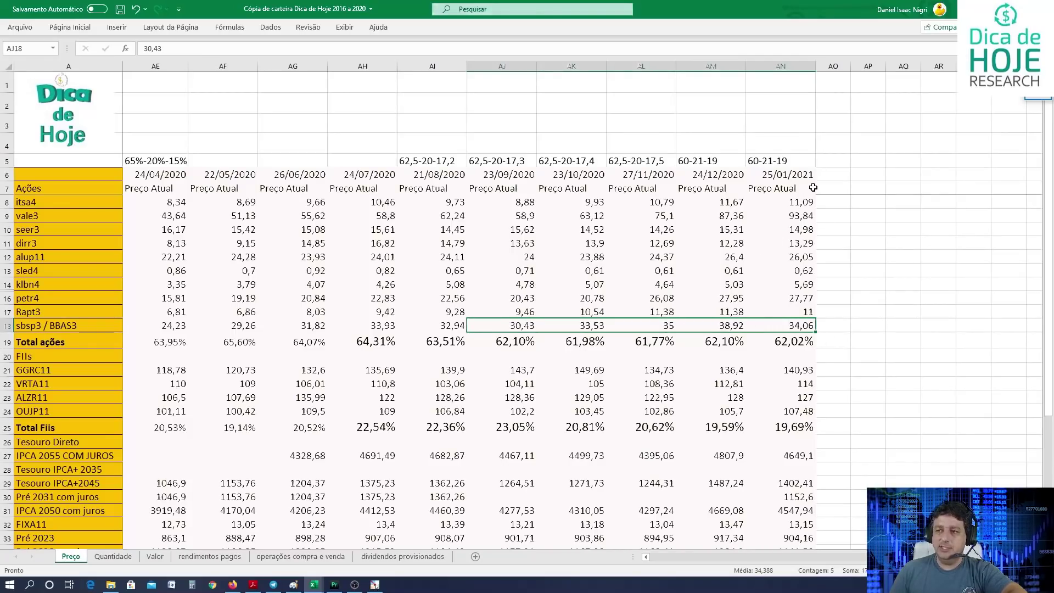
{"action": "left_click", "coordinate": [516, 177]}
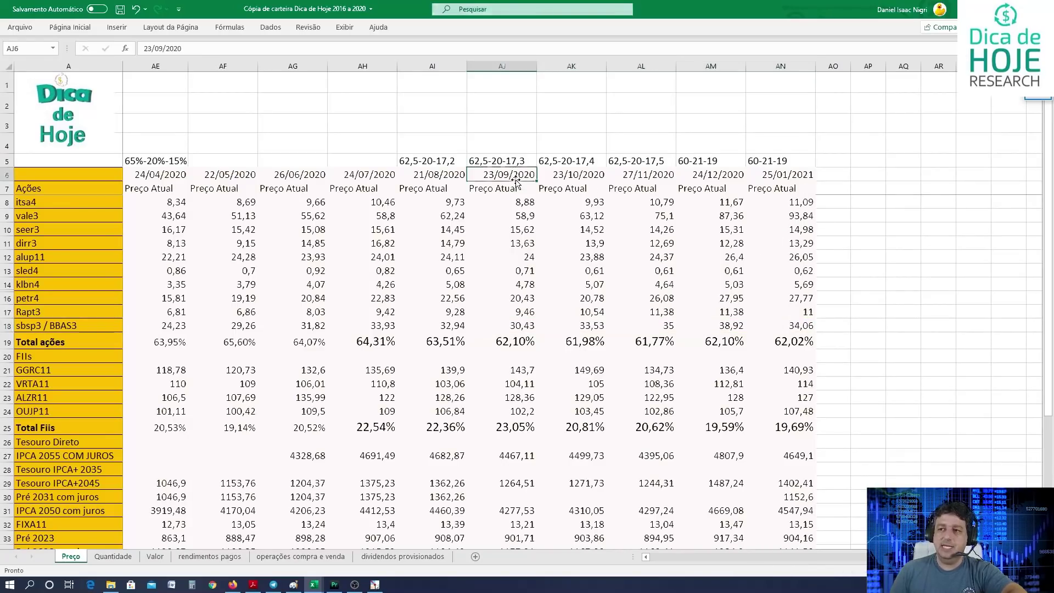
{"action": "left_click", "coordinate": [521, 202]}
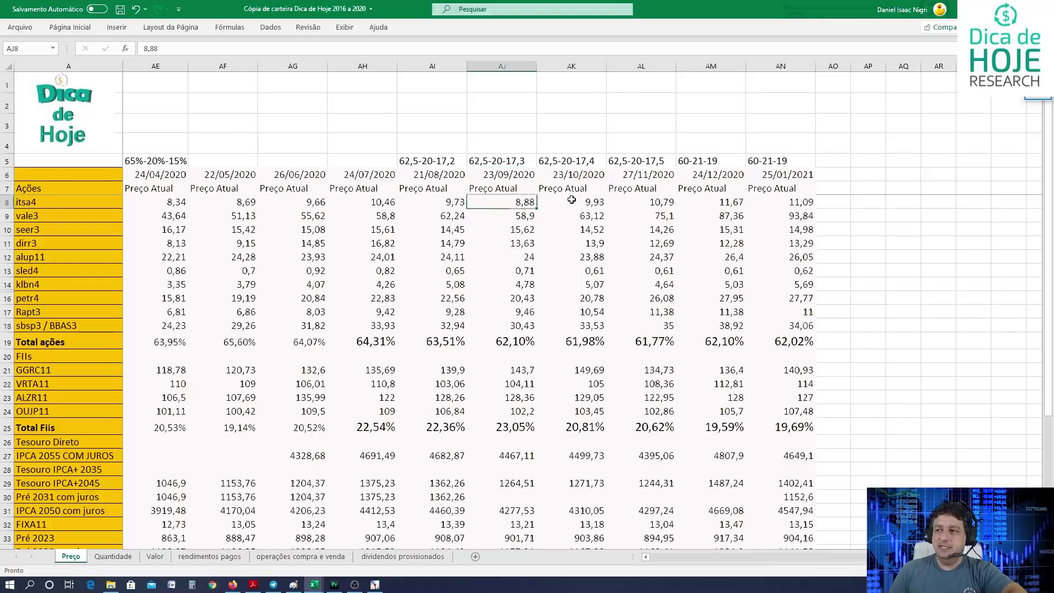
{"action": "left_click", "coordinate": [809, 209]}
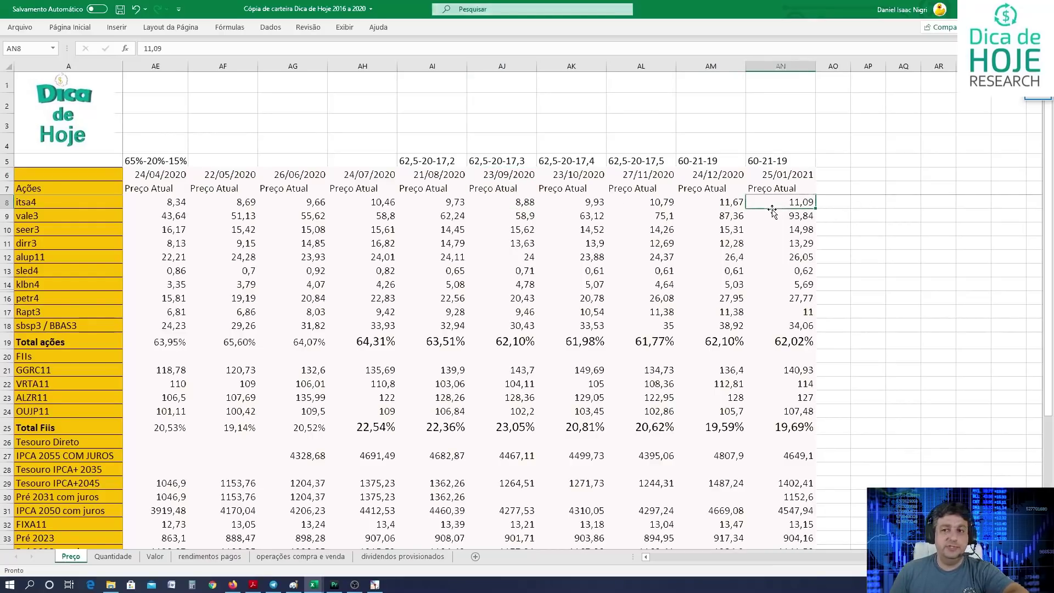
{"action": "left_click", "coordinate": [506, 335]}
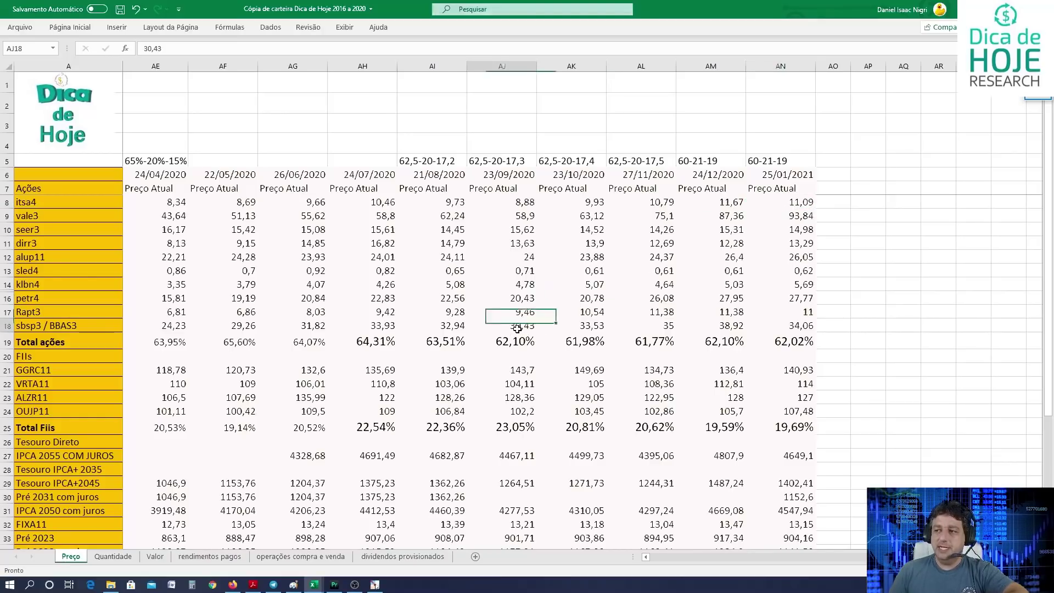
{"action": "left_click", "coordinate": [794, 322]}
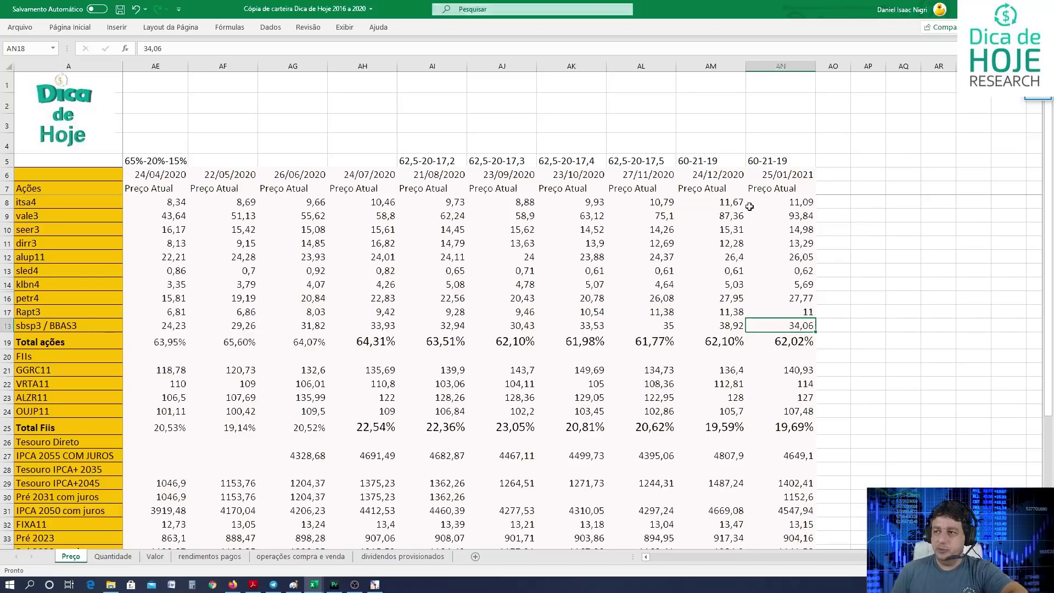
Compare the stock prices of 24/12/2020 with those of 25/01/2021, checking itsa4, vale3, seer3, dirr3, klbn4 and petr4.
{"action": "left_click_drag", "start_coordinate": [736, 202], "coordinate": [726, 325]}
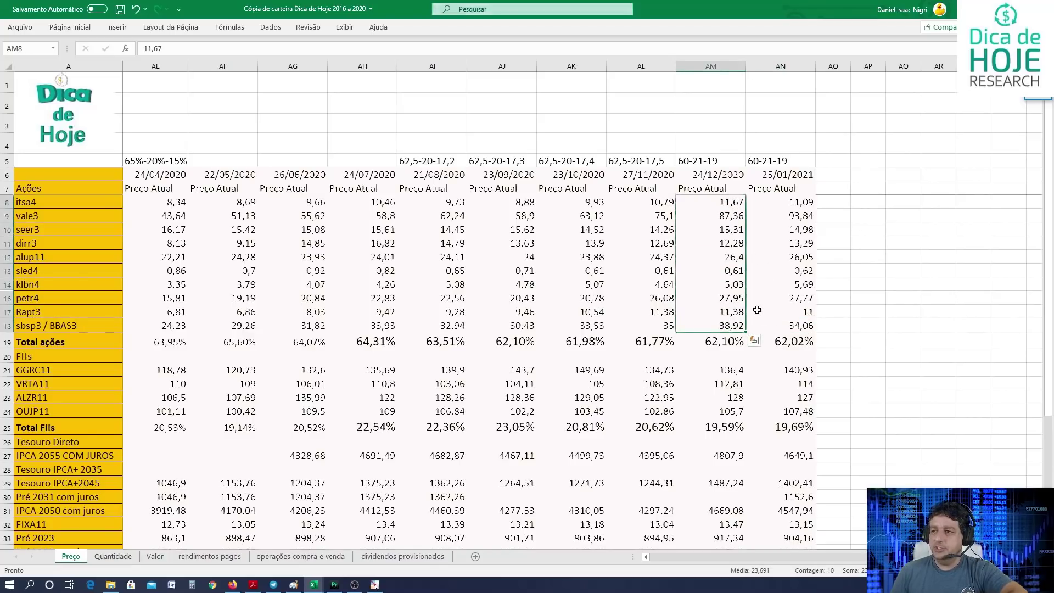
{"action": "left_click", "coordinate": [804, 205]}
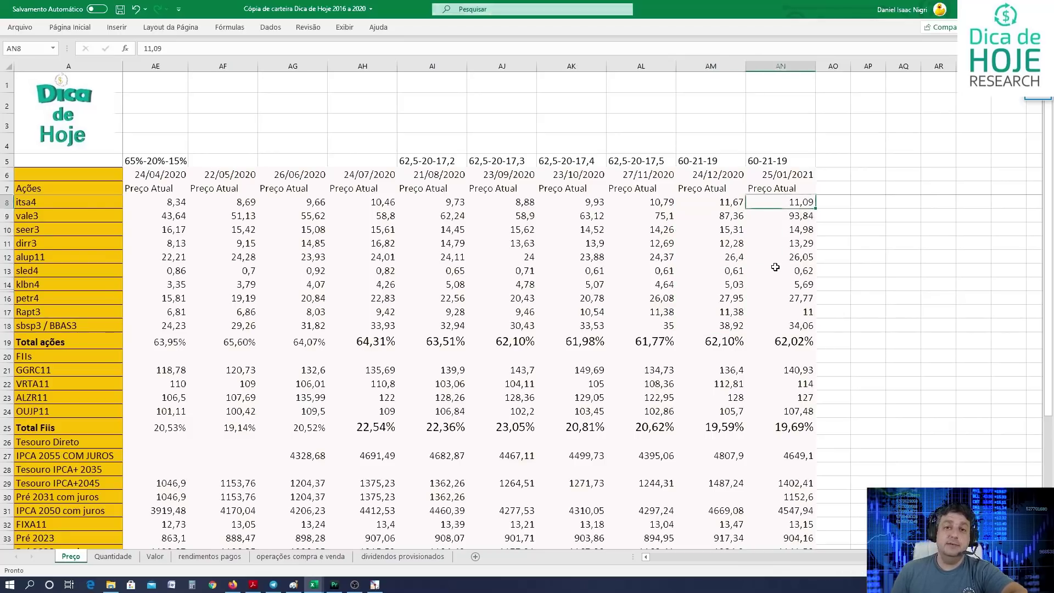
{"action": "left_click", "coordinate": [795, 216]}
{"action": "left_click", "coordinate": [795, 247]}
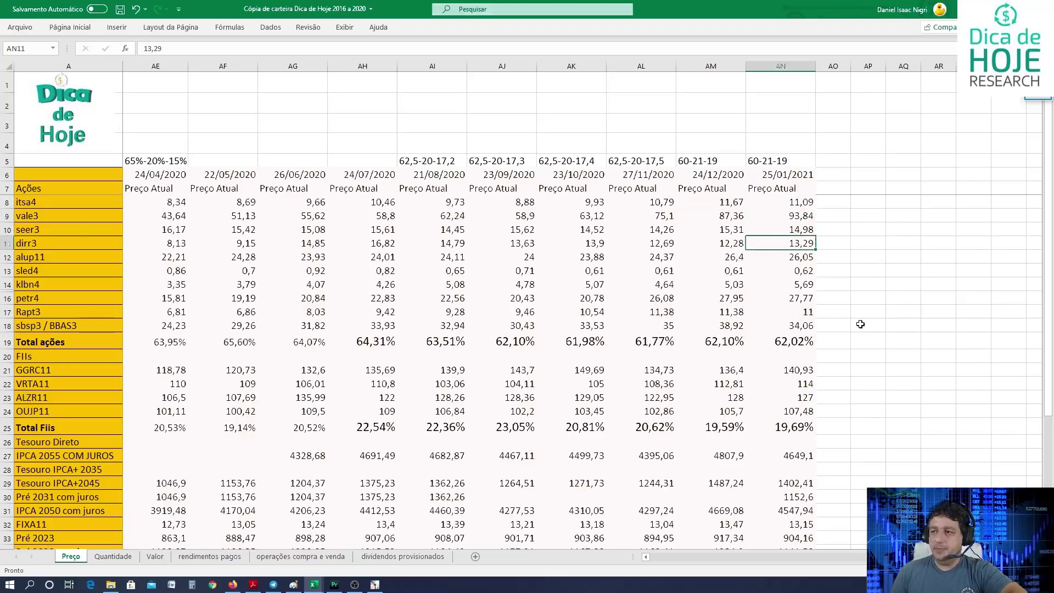
{"action": "left_click", "coordinate": [782, 295]}
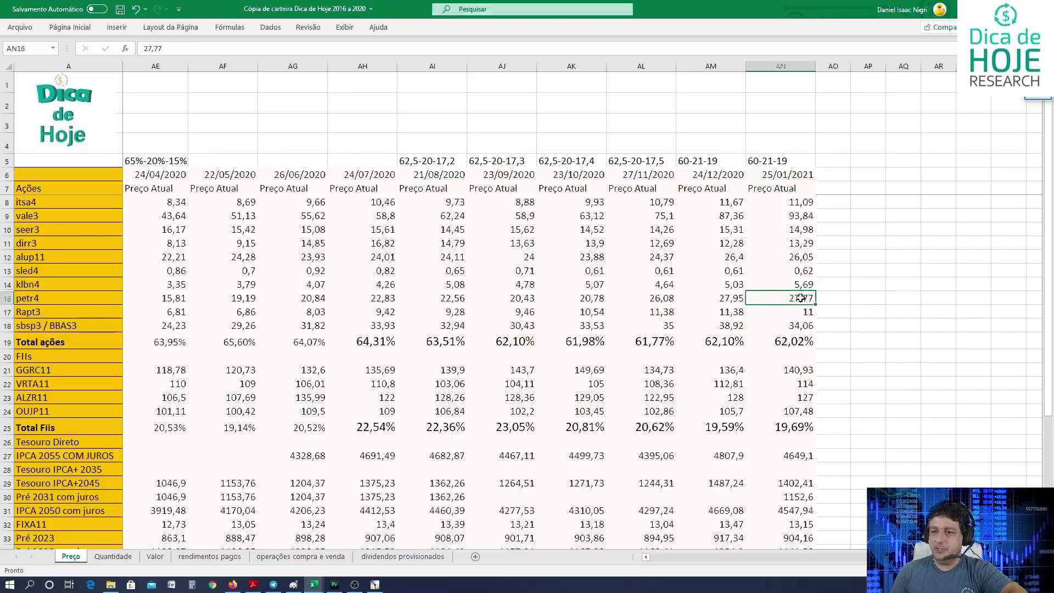
{"action": "left_click", "coordinate": [804, 285]}
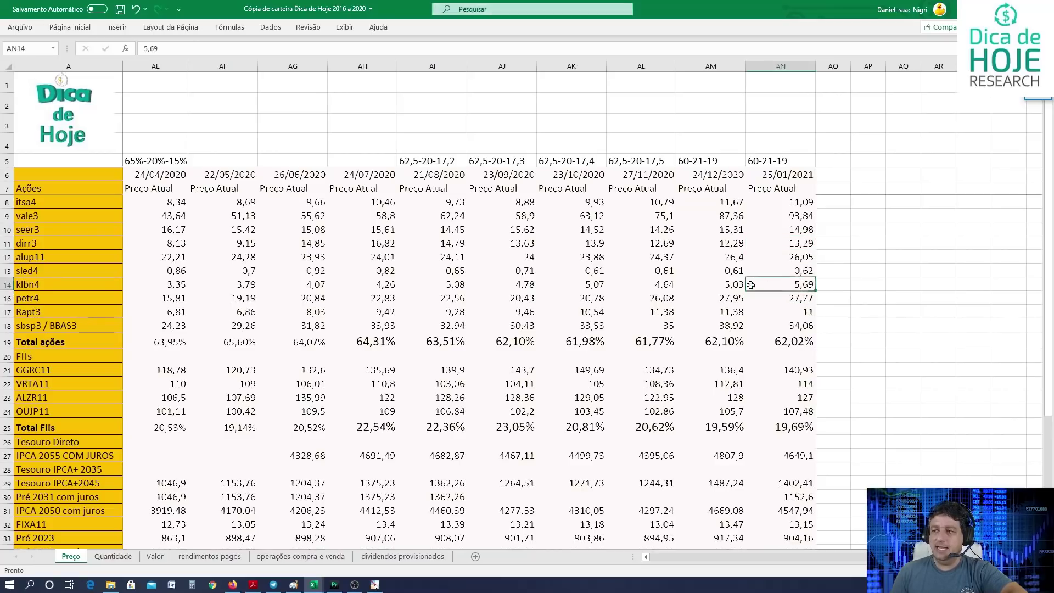
{"action": "left_click", "coordinate": [809, 227]}
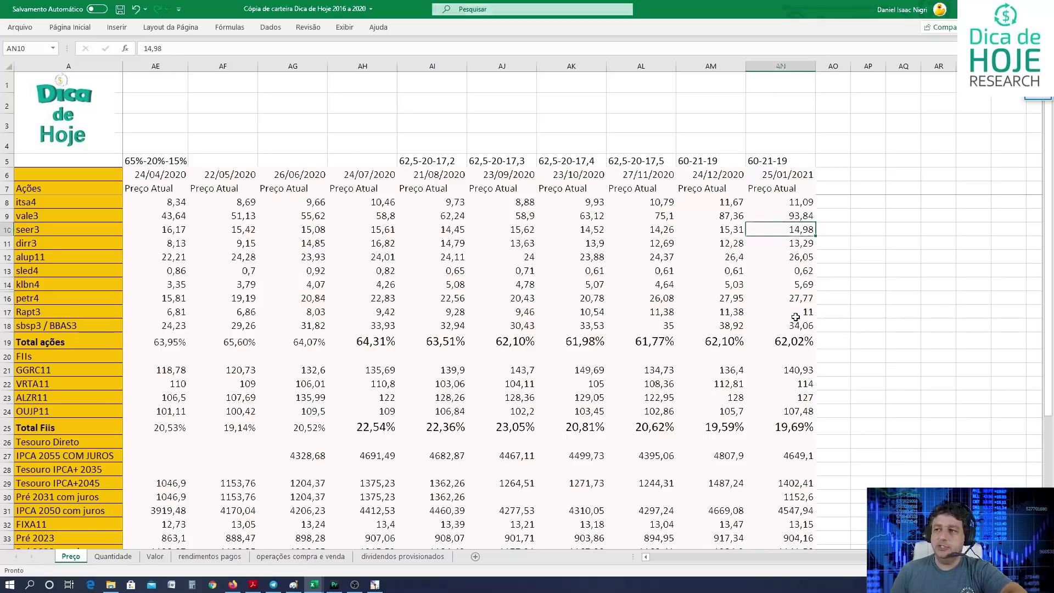
{"action": "left_click", "coordinate": [799, 245]}
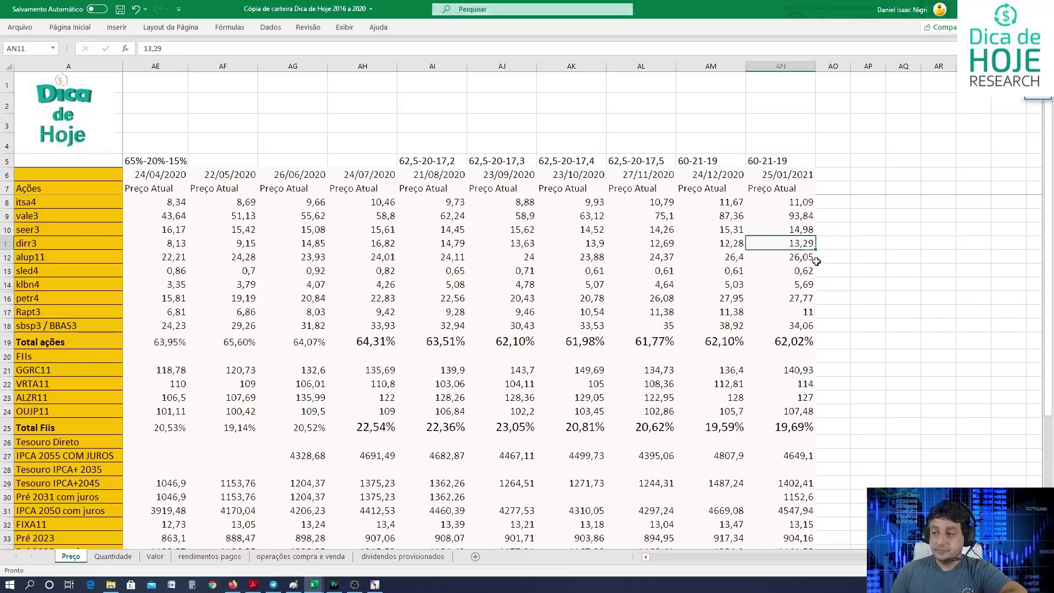
Compare the December and January prices of the four FIIs, focusing on ALZR11.
{"action": "left_click_drag", "start_coordinate": [738, 372], "coordinate": [735, 413]}
{"action": "left_click_drag", "start_coordinate": [800, 370], "coordinate": [799, 412]}
{"action": "left_click", "coordinate": [741, 397]}
{"action": "left_click_drag", "start_coordinate": [741, 397], "coordinate": [796, 397]}
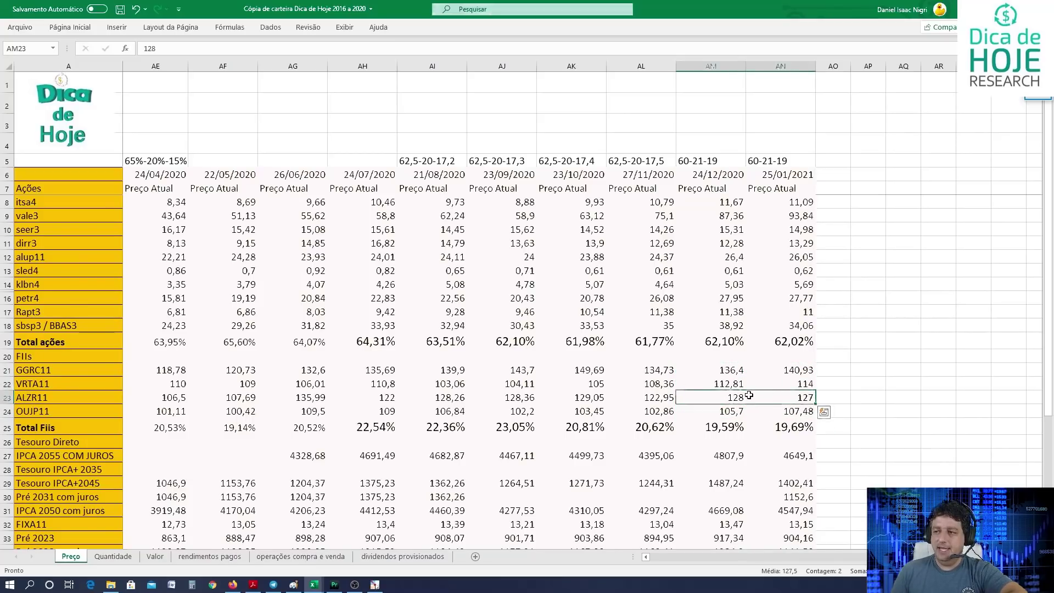
{"action": "left_click", "coordinate": [868, 386]}
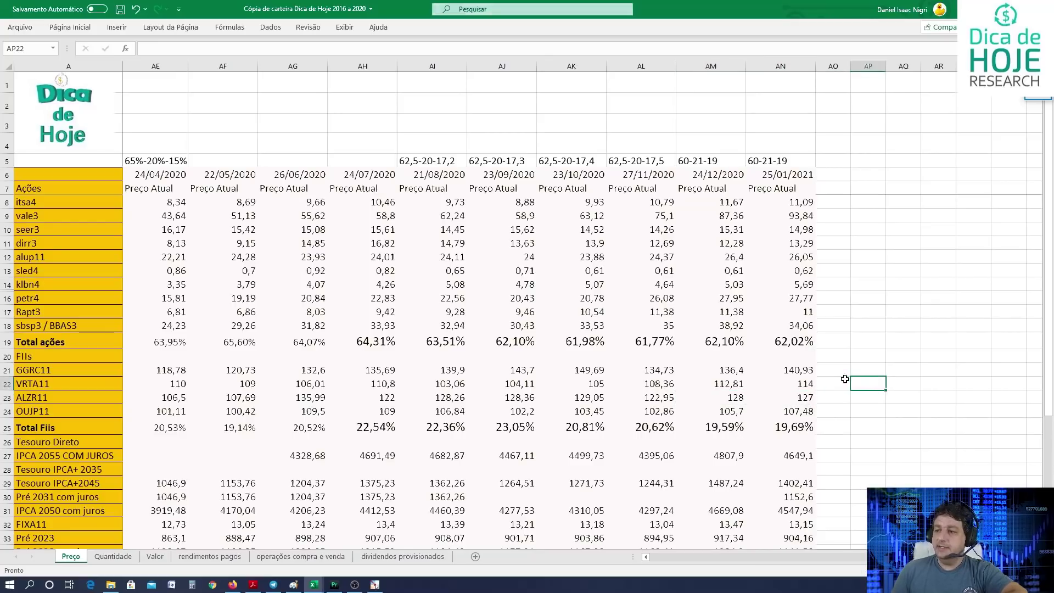
Check the December and January portfolio shares of stocks, FIIs and fixed income against the January target allocation in row 5.
{"action": "left_click", "coordinate": [725, 345]}
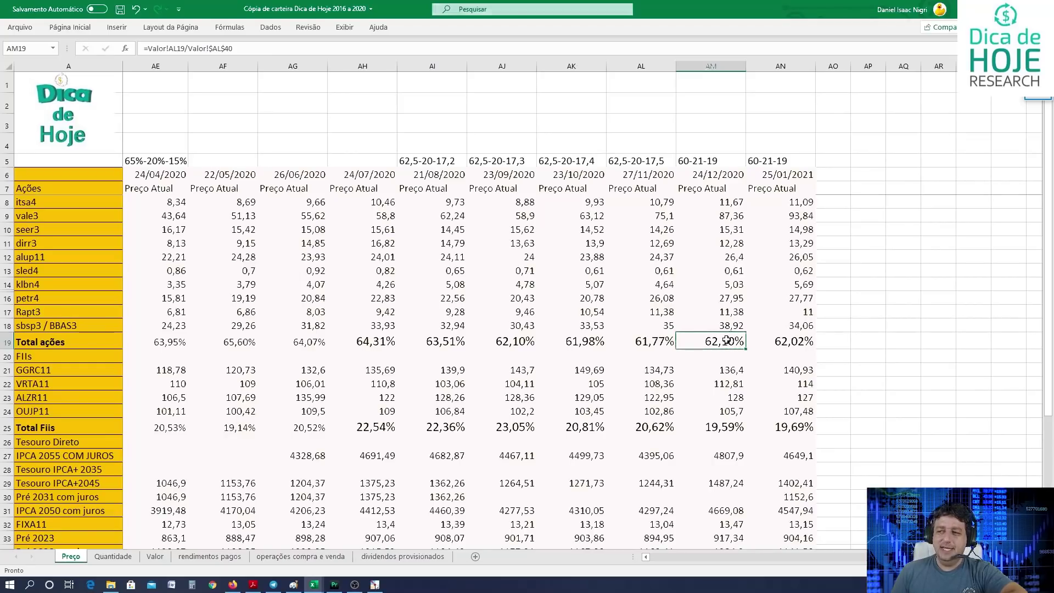
{"action": "left_click", "coordinate": [788, 338]}
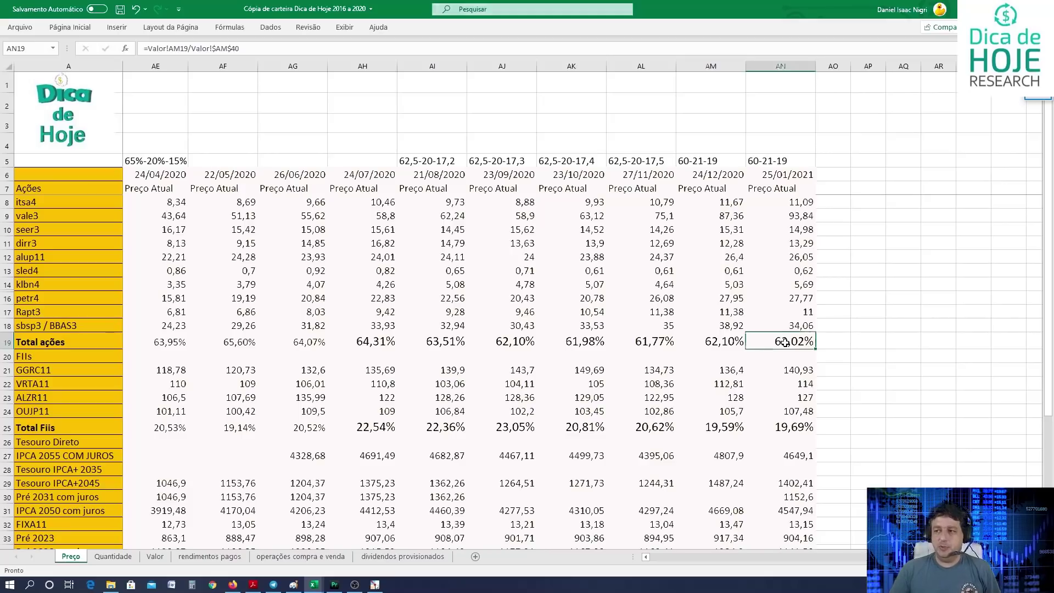
{"action": "scroll", "coordinate": [783, 336], "scroll_direction": "down", "scroll_amount": 3}
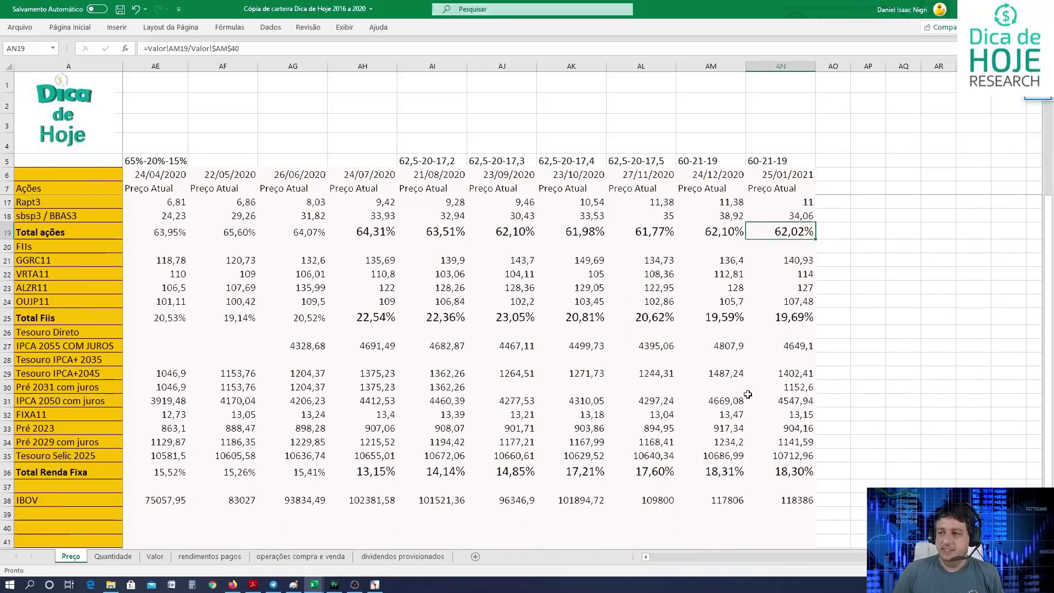
{"action": "left_click", "coordinate": [724, 318]}
{"action": "left_click", "coordinate": [780, 314]}
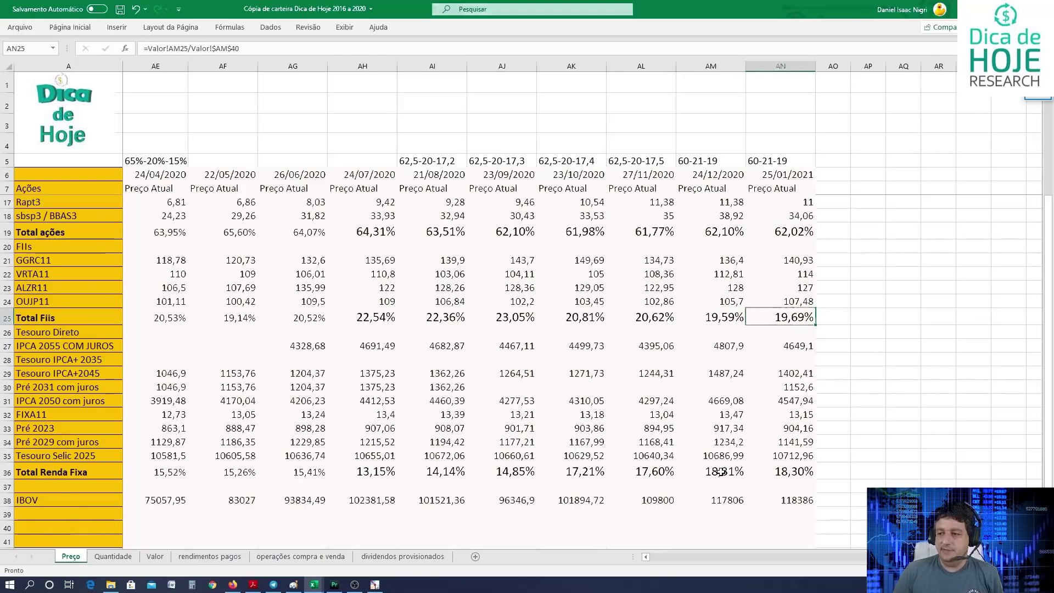
{"action": "left_click", "coordinate": [721, 472]}
{"action": "left_click", "coordinate": [795, 471]}
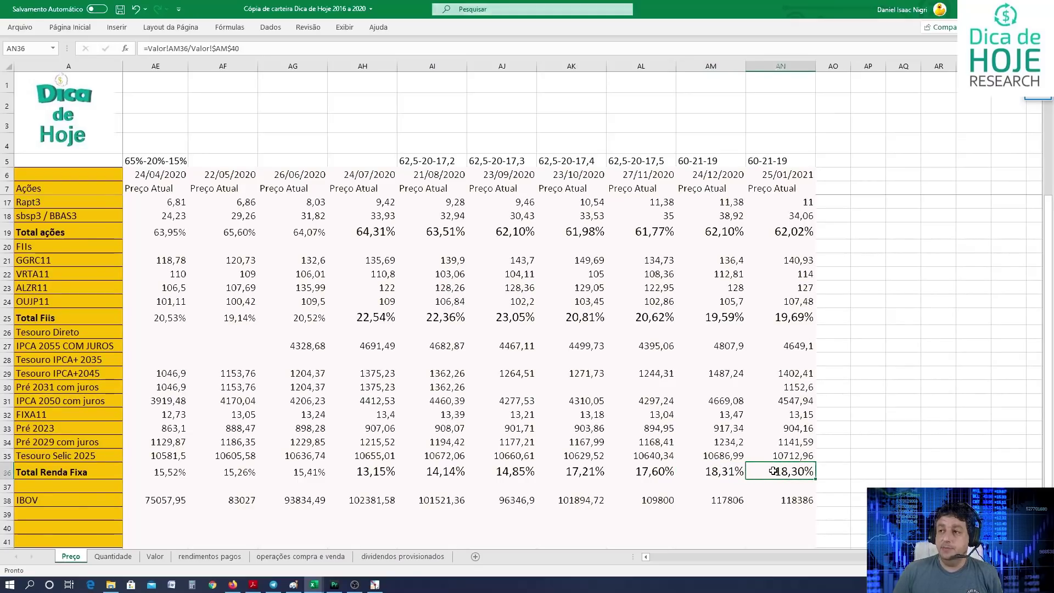
{"action": "left_click", "coordinate": [780, 160]}
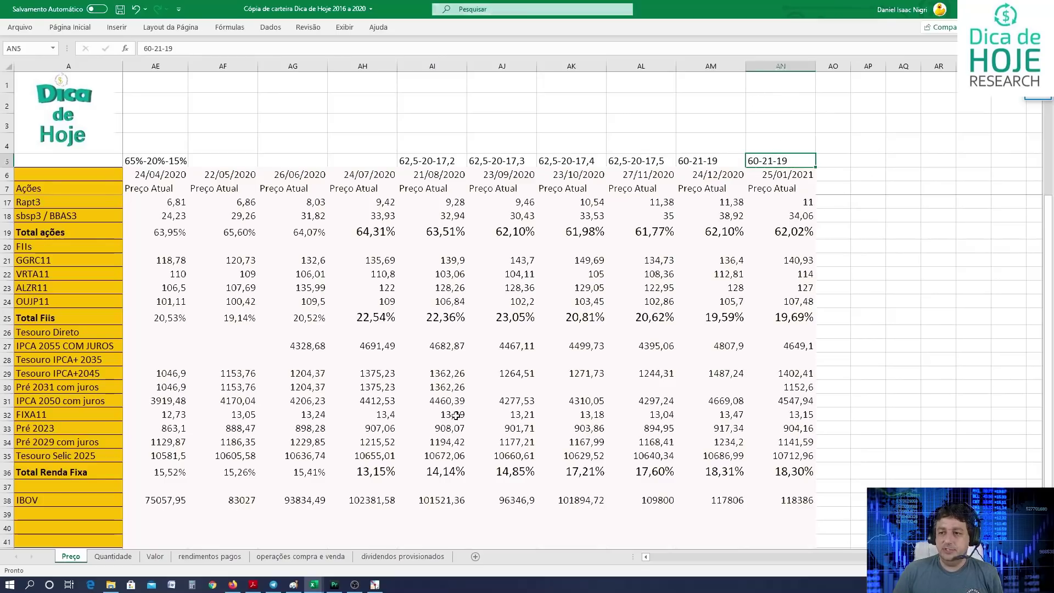
{"action": "scroll", "coordinate": [831, 279], "scroll_direction": "up", "scroll_amount": 2}
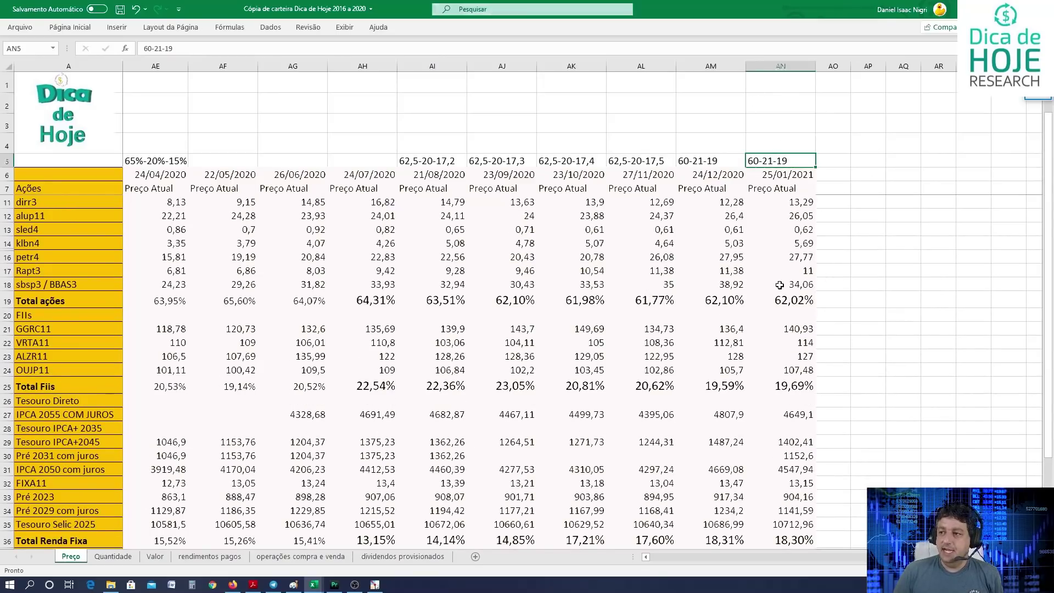
Check the January 2021 shares of total stocks, total FIIs and total fixed income, plus the December fixed-income prices from Tesouro IPCA+2045 to Tesouro Selic 2025.
{"action": "left_click", "coordinate": [781, 298]}
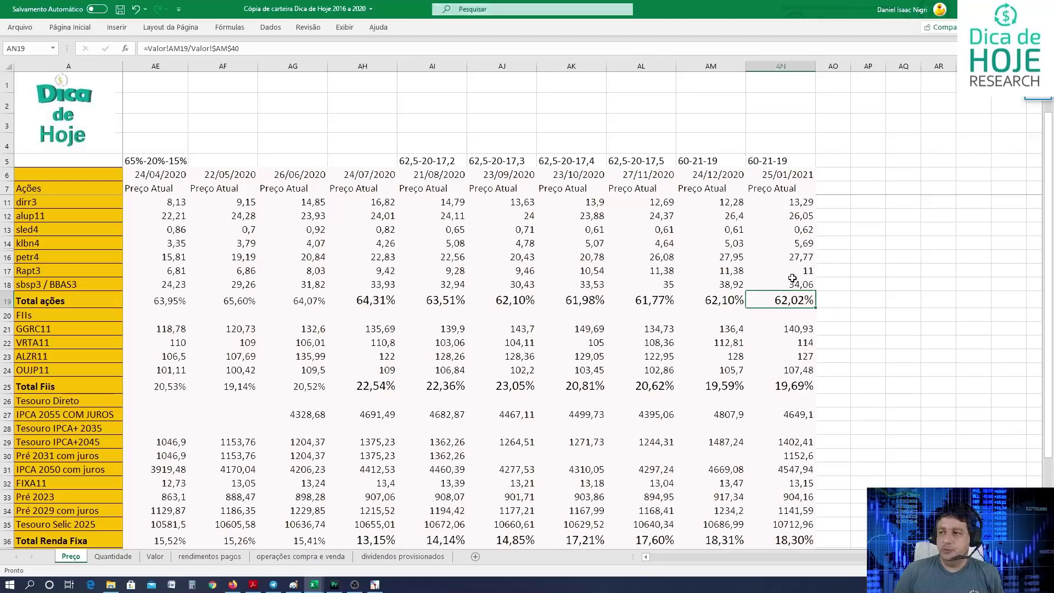
{"action": "scroll", "coordinate": [779, 267], "scroll_direction": "down", "scroll_amount": 3}
{"action": "left_click", "coordinate": [796, 273]}
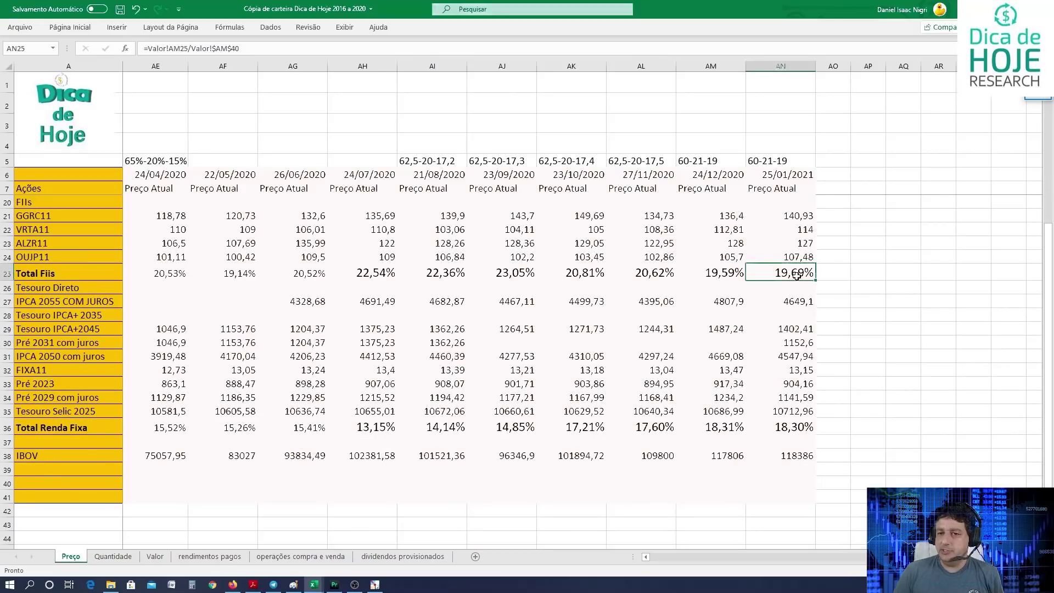
{"action": "left_click", "coordinate": [780, 427]}
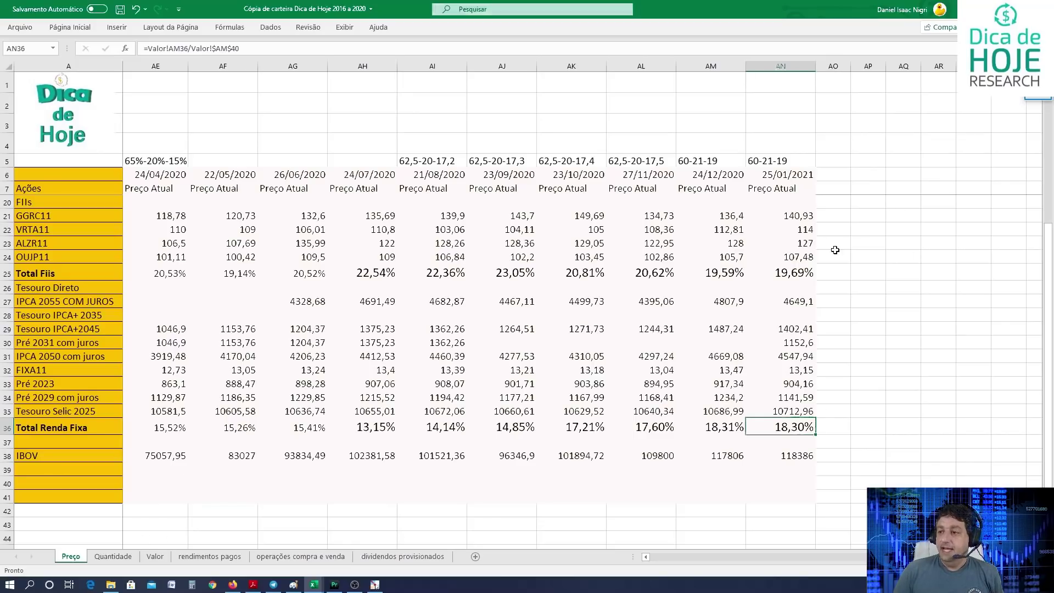
{"action": "left_click_drag", "start_coordinate": [729, 327], "coordinate": [730, 415]}
{"action": "left_click", "coordinate": [736, 387]}
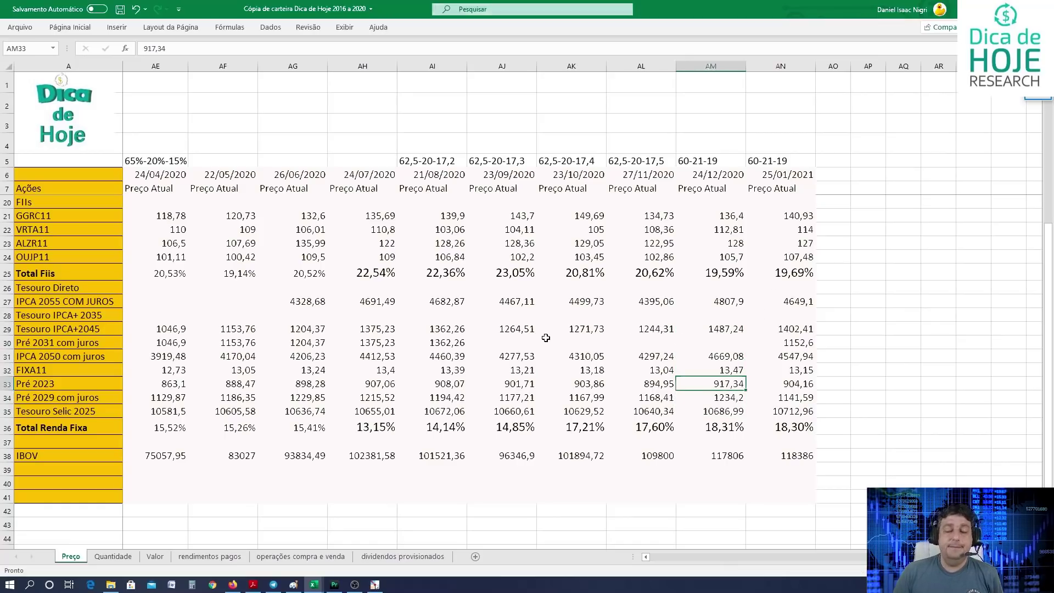
Examine the Total Renda Fixa and Tesouro Direto figures of the earlier months back to late 2019.
{"action": "left_click", "coordinate": [646, 557]}
{"action": "left_click", "coordinate": [646, 557]}
{"action": "left_click", "coordinate": [646, 556]}
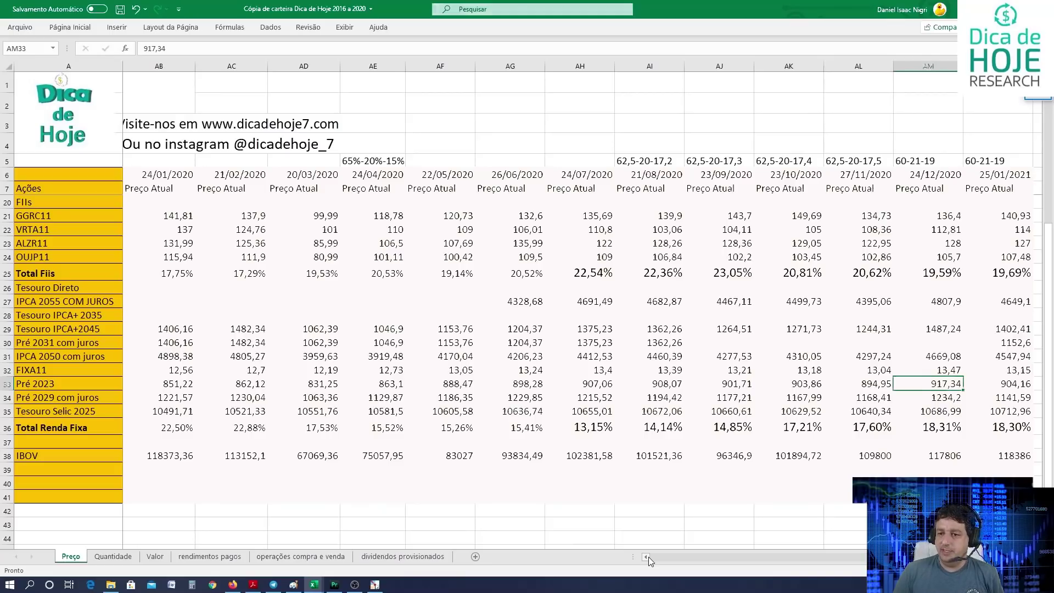
{"action": "left_click", "coordinate": [647, 557]}
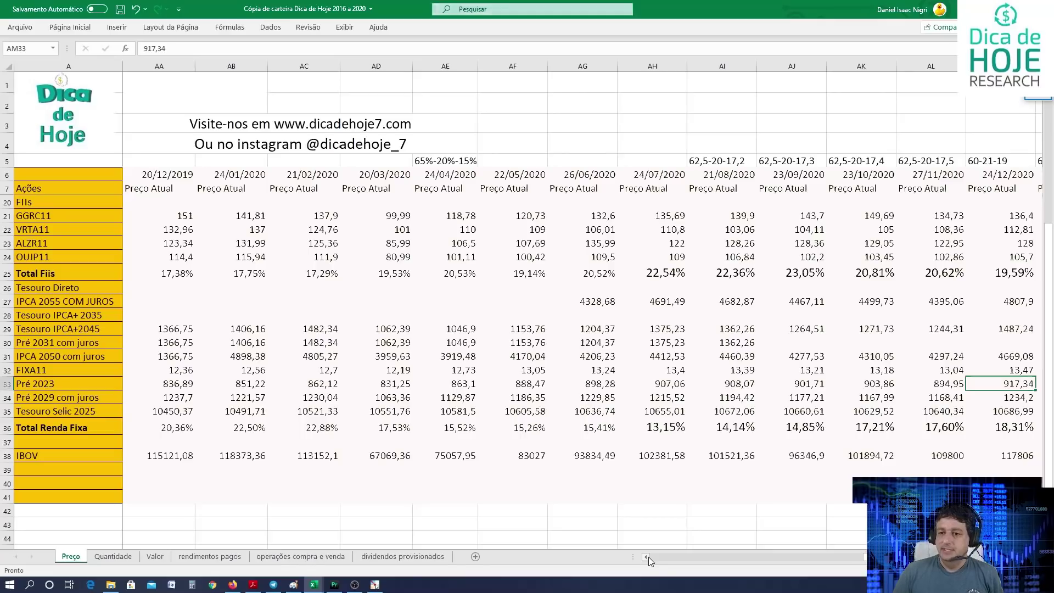
{"action": "left_click", "coordinate": [647, 557]}
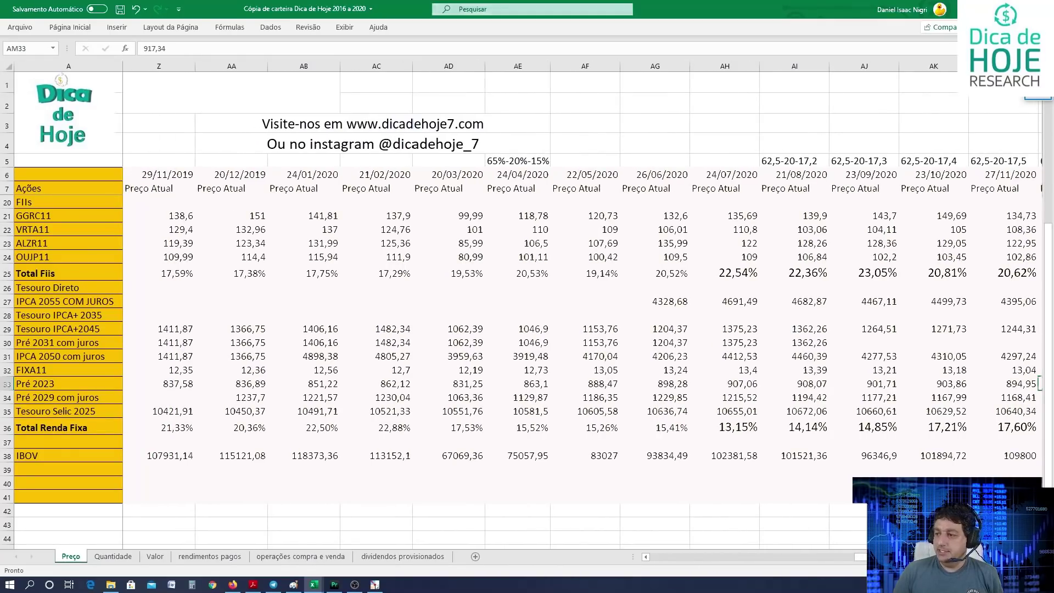
{"action": "scroll", "coordinate": [527, 307], "scroll_direction": "right", "scroll_amount": 1}
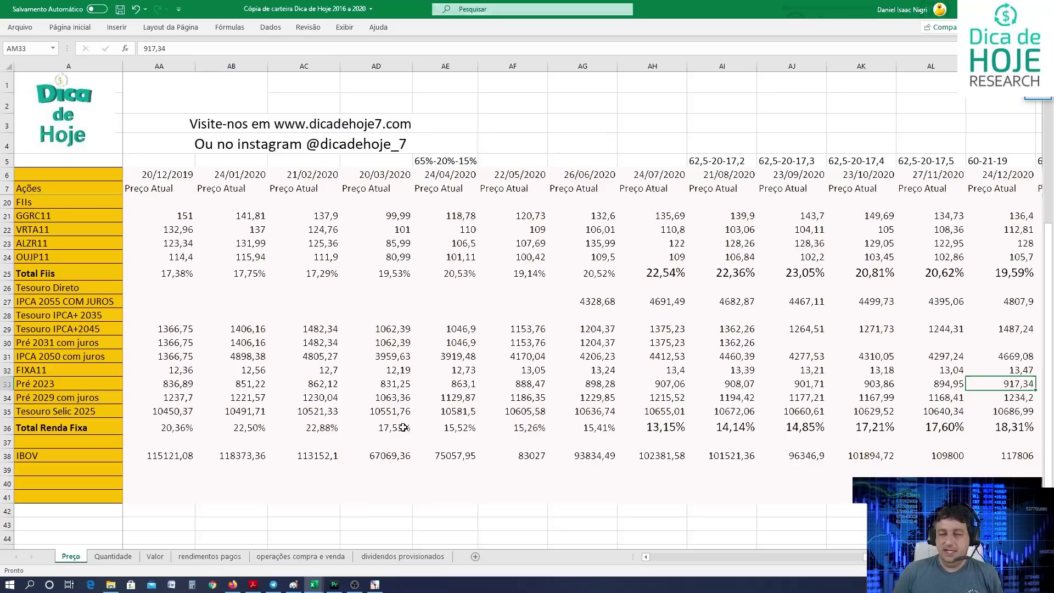
View the January 2021 positions in the Quantidade sheet and the asset values and totals in the Valor sheet.
{"action": "left_click", "coordinate": [112, 556]}
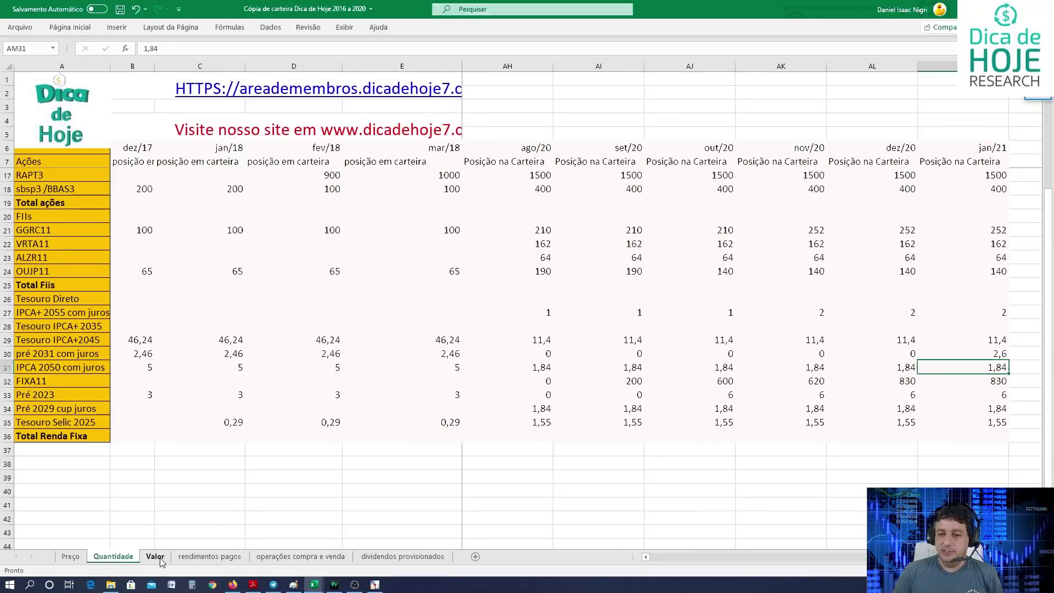
{"action": "left_click", "coordinate": [156, 557]}
{"action": "scroll", "coordinate": [585, 416], "scroll_direction": "down", "scroll_amount": 2}
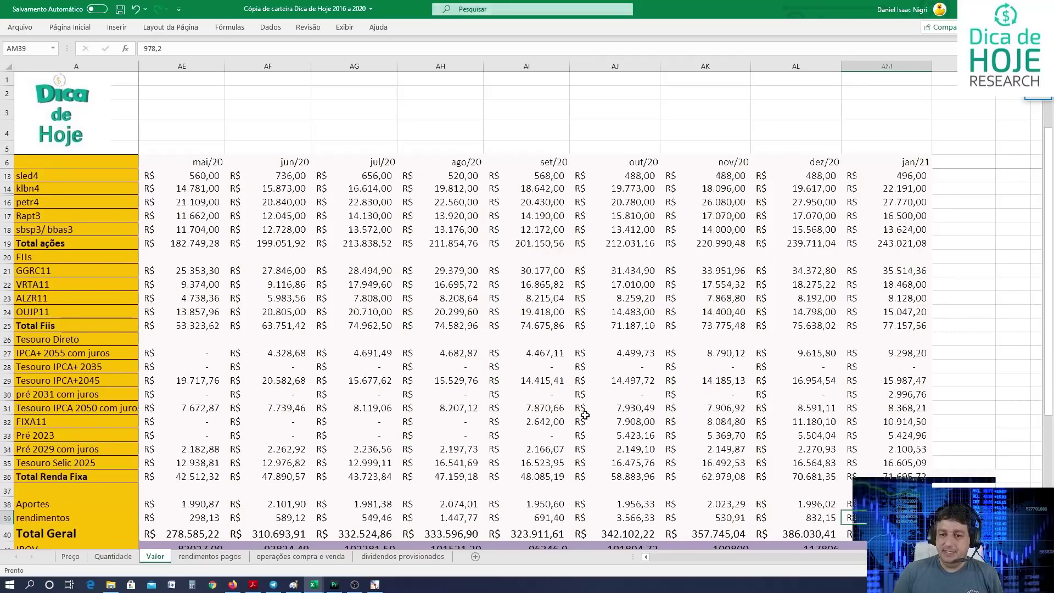
{"action": "scroll", "coordinate": [586, 416], "scroll_direction": "up", "scroll_amount": 2}
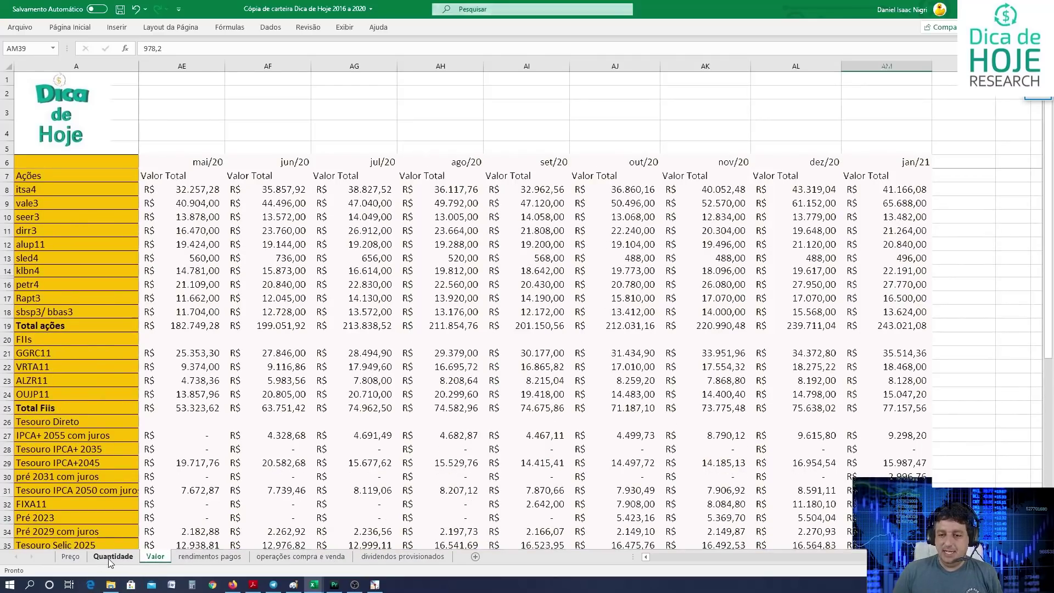
Review the latest entries in the dividendos provisionados sheet, checking the amounts of bbas3, rapt3, SEER3 and the itsa4 dividend paid 04/01/2021.
{"action": "left_click", "coordinate": [369, 558]}
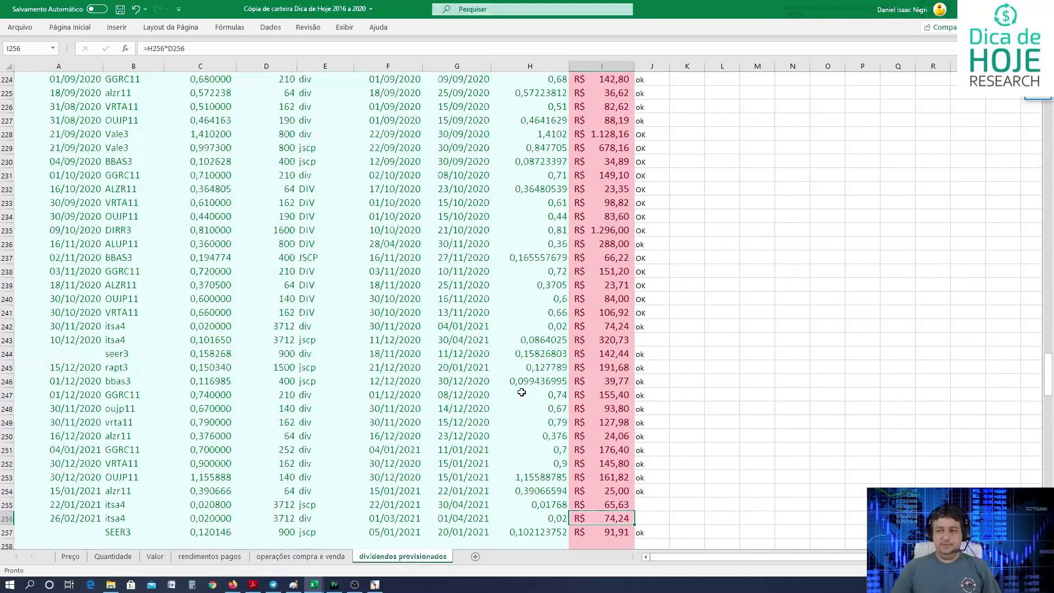
{"action": "scroll", "coordinate": [521, 392], "scroll_direction": "down", "scroll_amount": 1}
{"action": "left_click", "coordinate": [787, 434]}
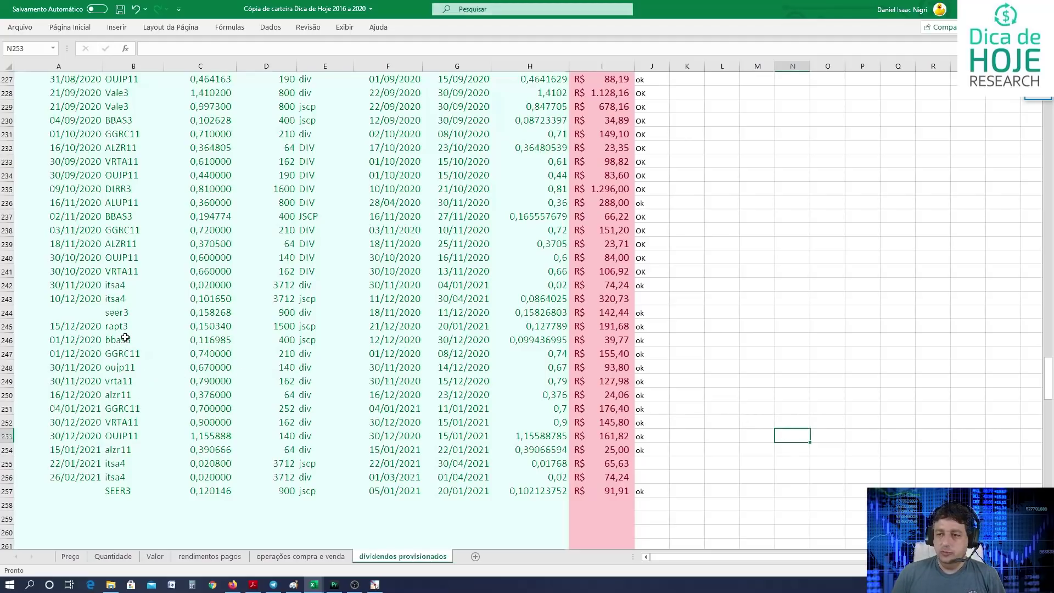
{"action": "left_click", "coordinate": [619, 339]}
{"action": "left_click", "coordinate": [619, 324]}
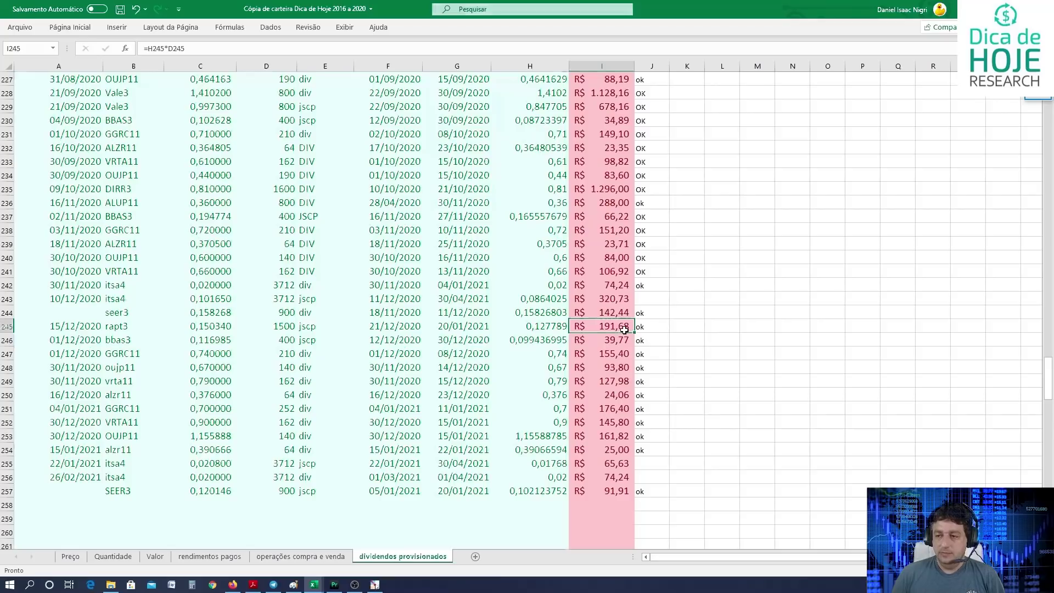
{"action": "left_click", "coordinate": [609, 490]}
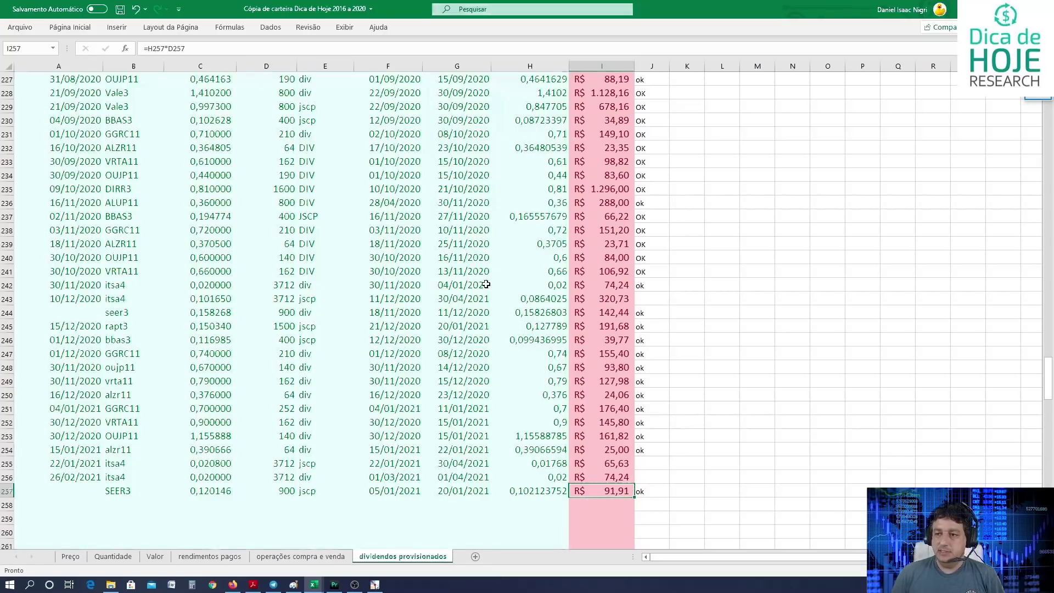
{"action": "left_click", "coordinate": [592, 286]}
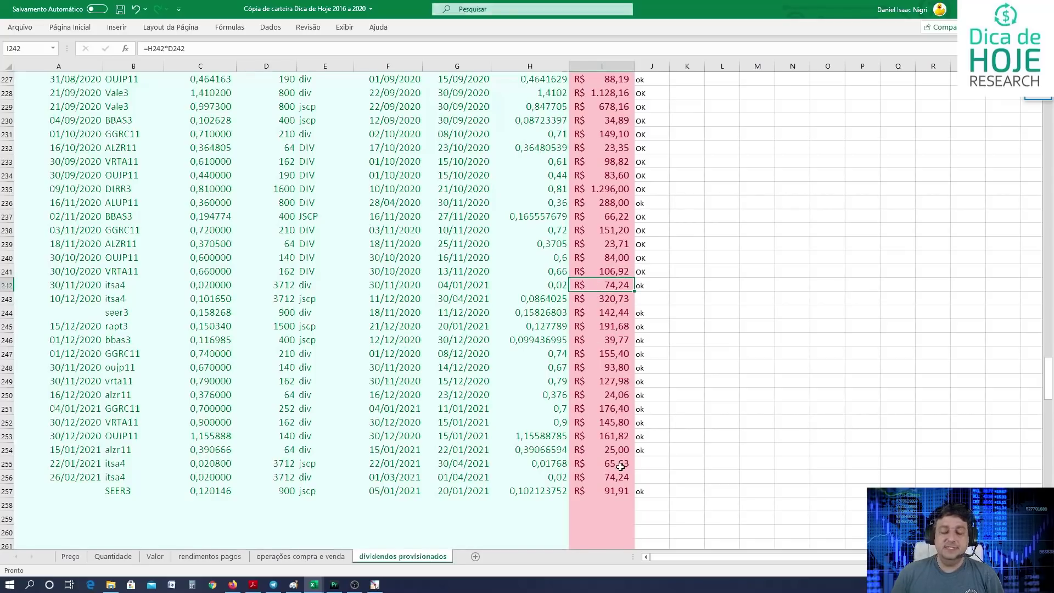
Check the two itsa4 jscp entries payable on 30/04/2021 and the January dividend amounts of GGRC11, VRTA11, OUJP11 and alzr11.
{"action": "left_click", "coordinate": [308, 465]}
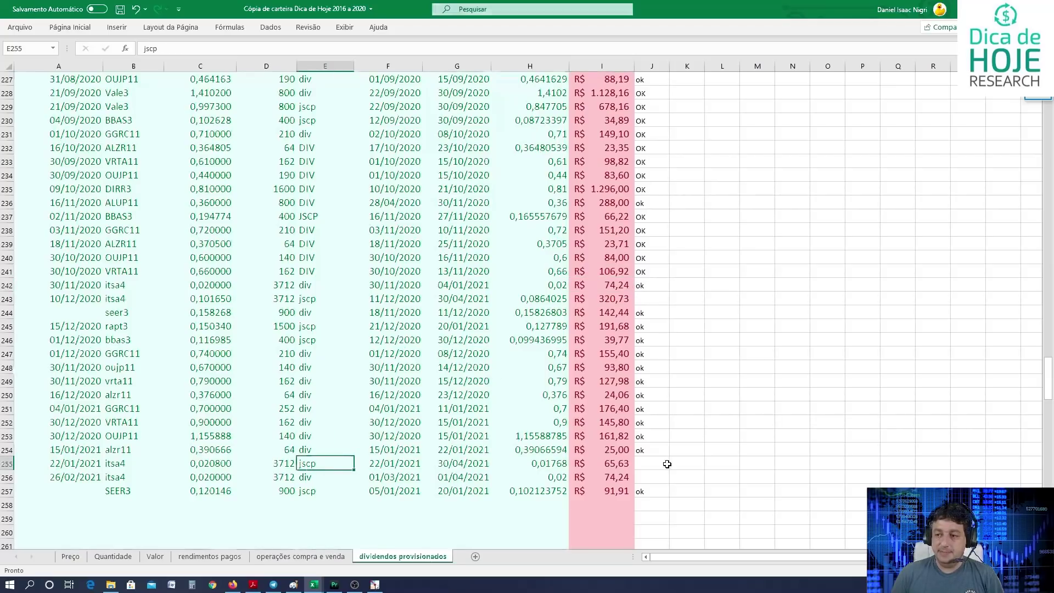
{"action": "left_click", "coordinate": [434, 465]}
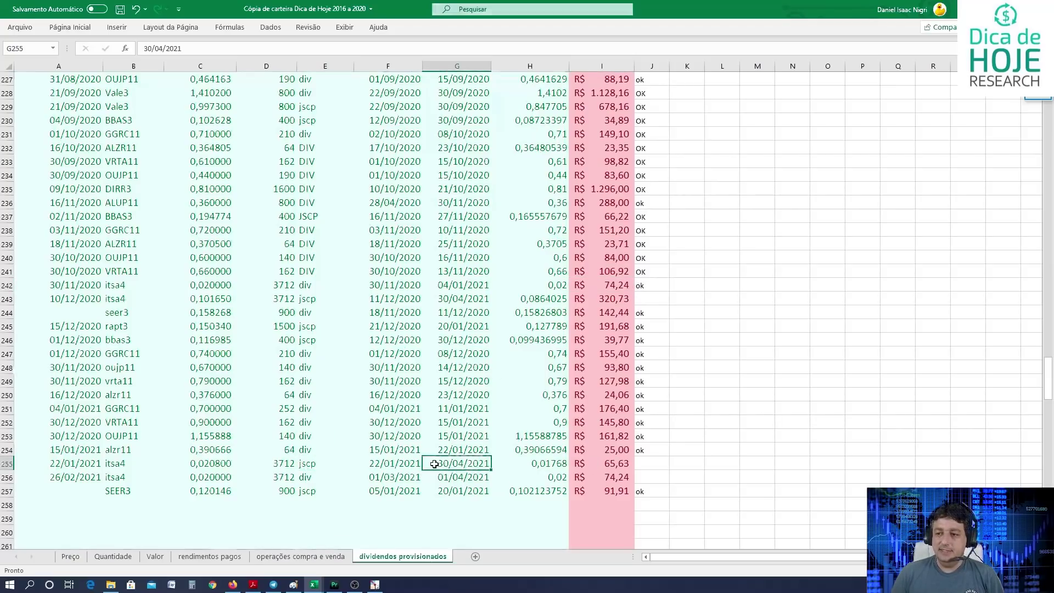
{"action": "left_click", "coordinate": [467, 297]}
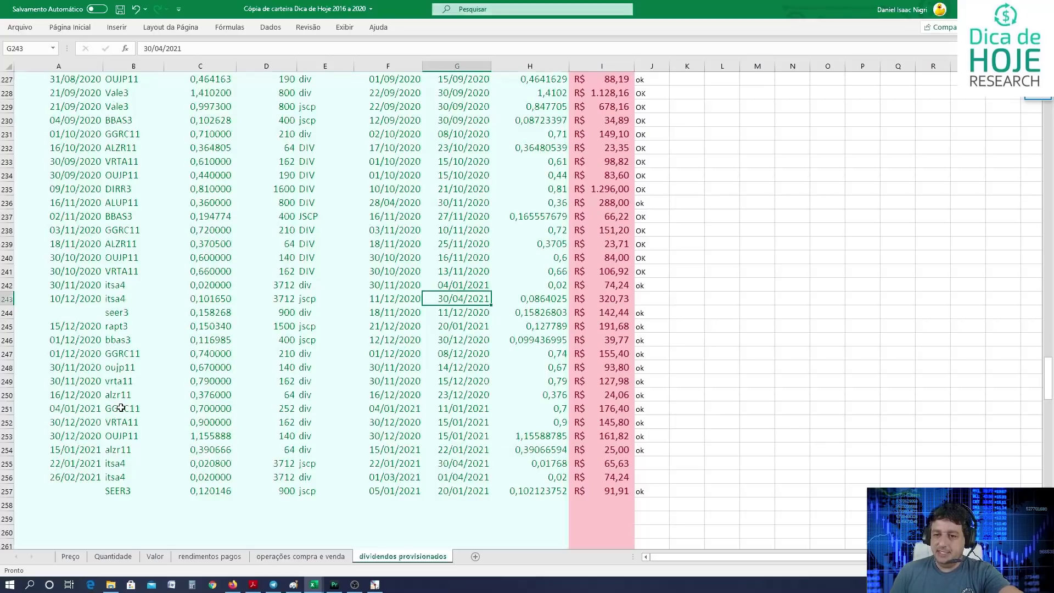
{"action": "left_click_drag", "start_coordinate": [120, 407], "coordinate": [121, 450]}
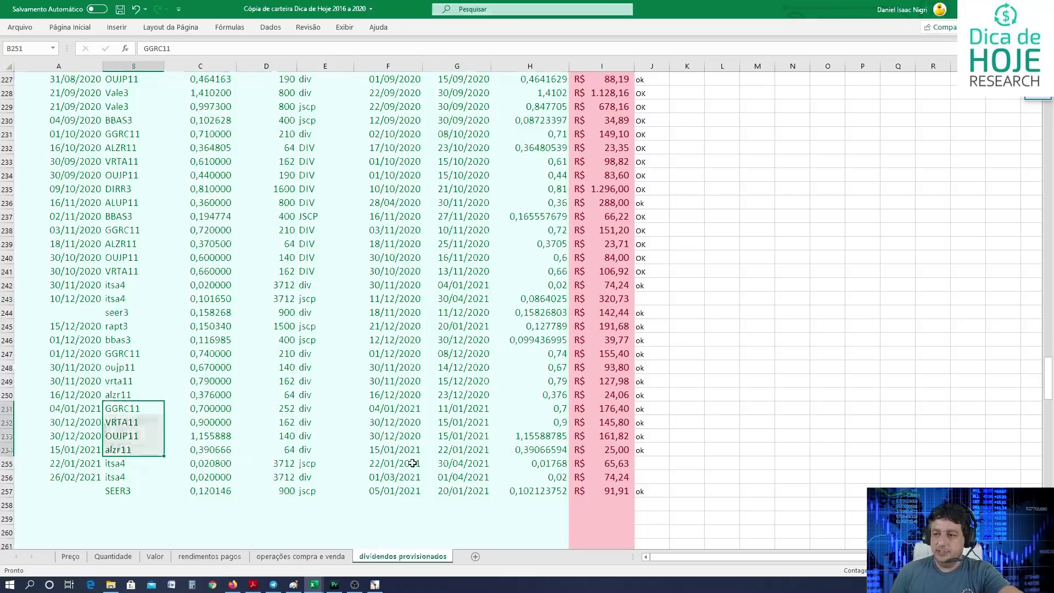
{"action": "left_click_drag", "start_coordinate": [613, 408], "coordinate": [613, 450]}
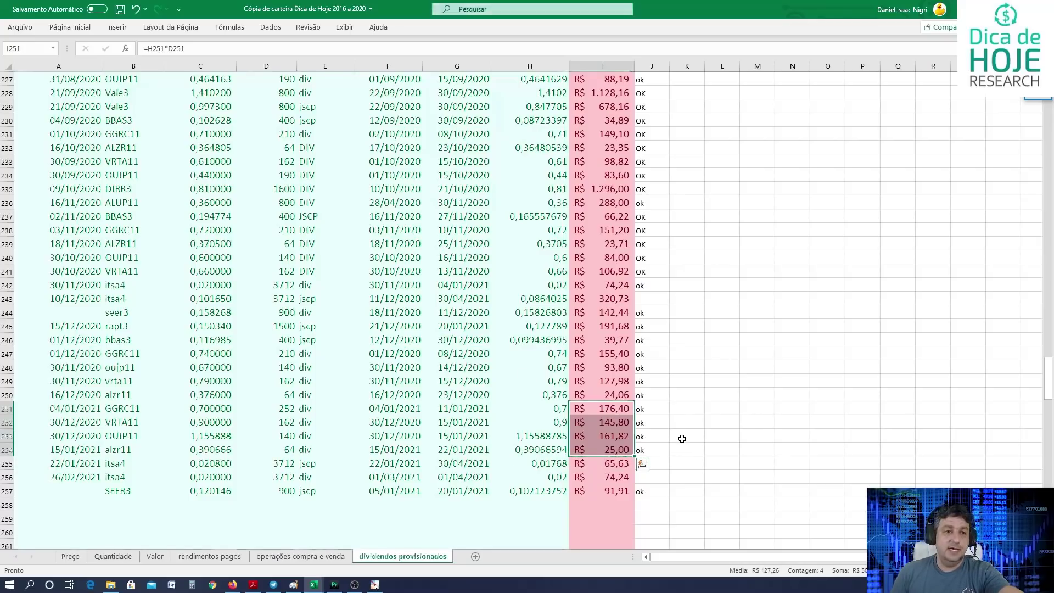
In the rendimentos pagos sheet, check the jan/21 Total Rendimentos and the Pré 2029 com juros income.
{"action": "left_click", "coordinate": [203, 558]}
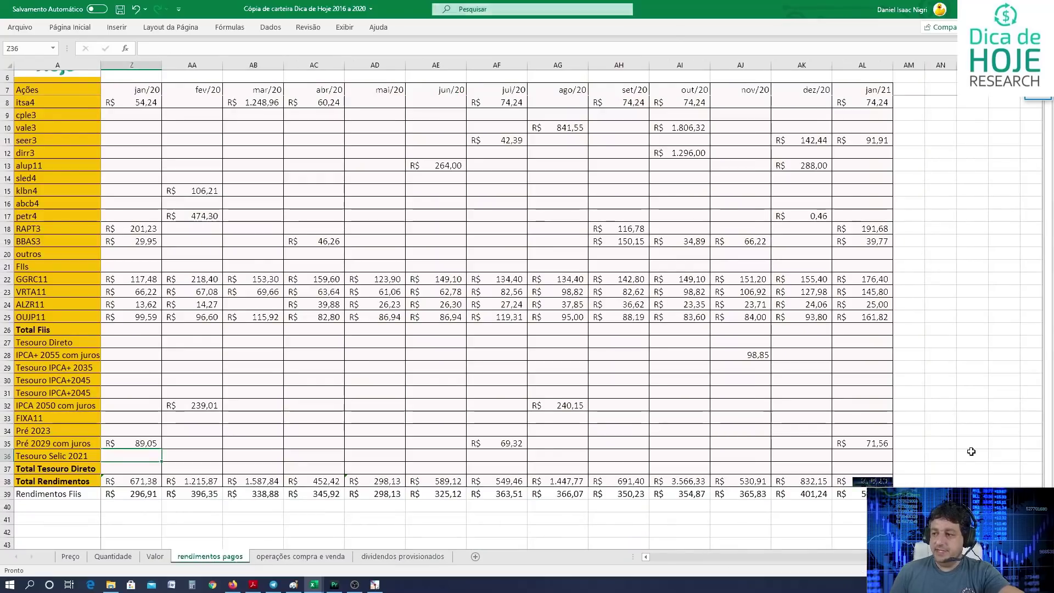
{"action": "left_click", "coordinate": [860, 483]}
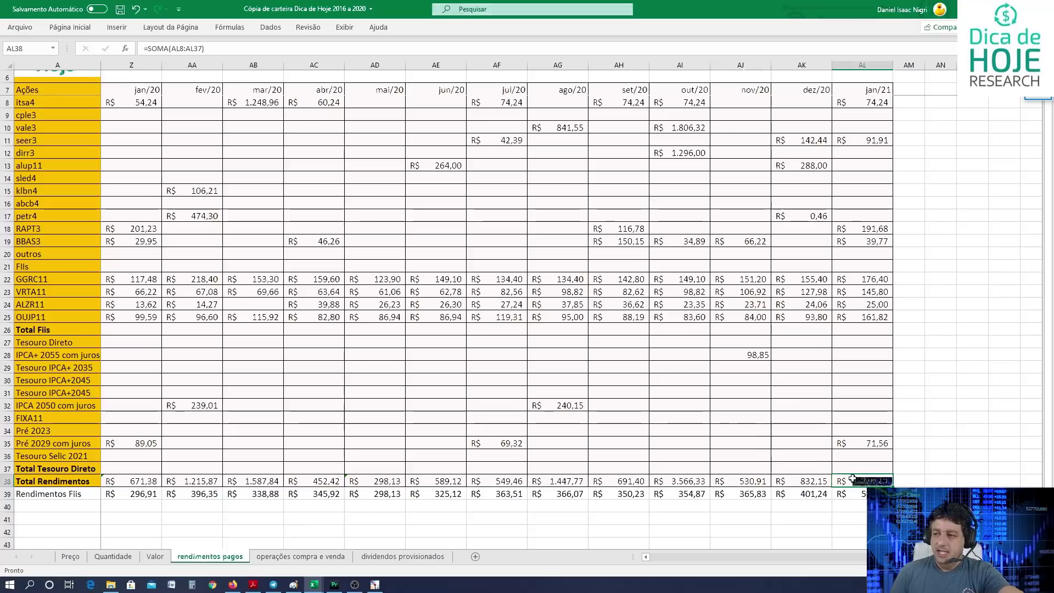
{"action": "left_click", "coordinate": [874, 442]}
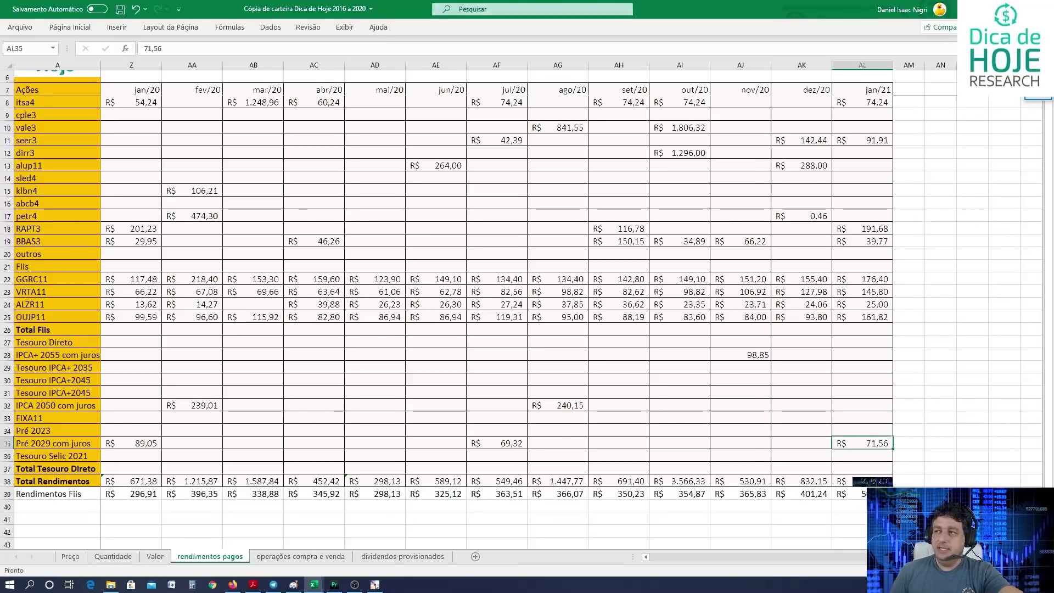
Switch to the Tesouro Direto calculator in Firefox and examine the Tesouro Prefixado com Juros Semestrais 2029 invested value, rate and semiannual coupon table.
{"action": "key", "text": "alt+Tab"}
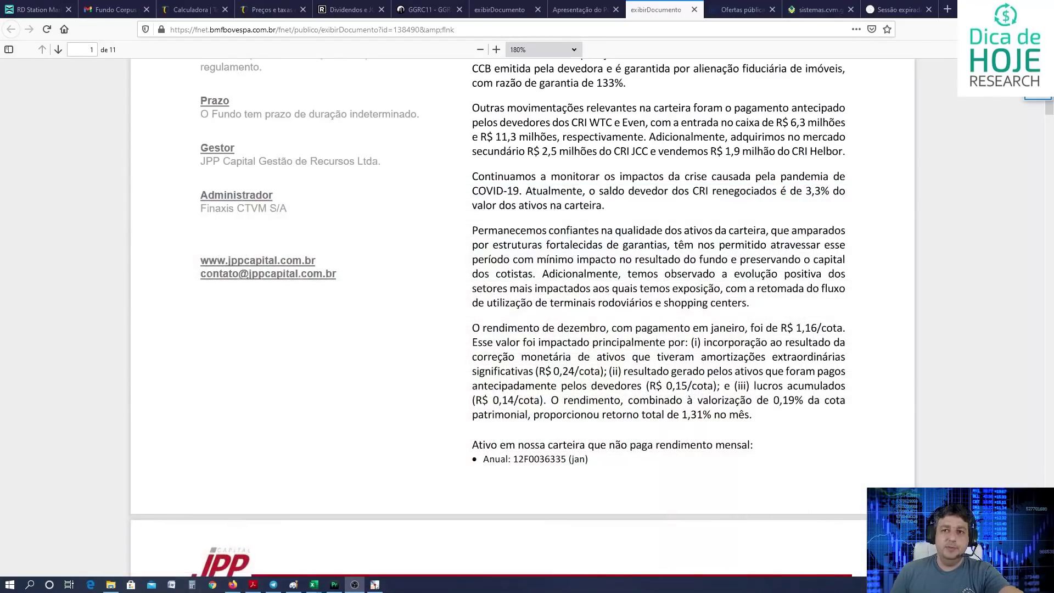
{"action": "left_click", "coordinate": [198, 7]}
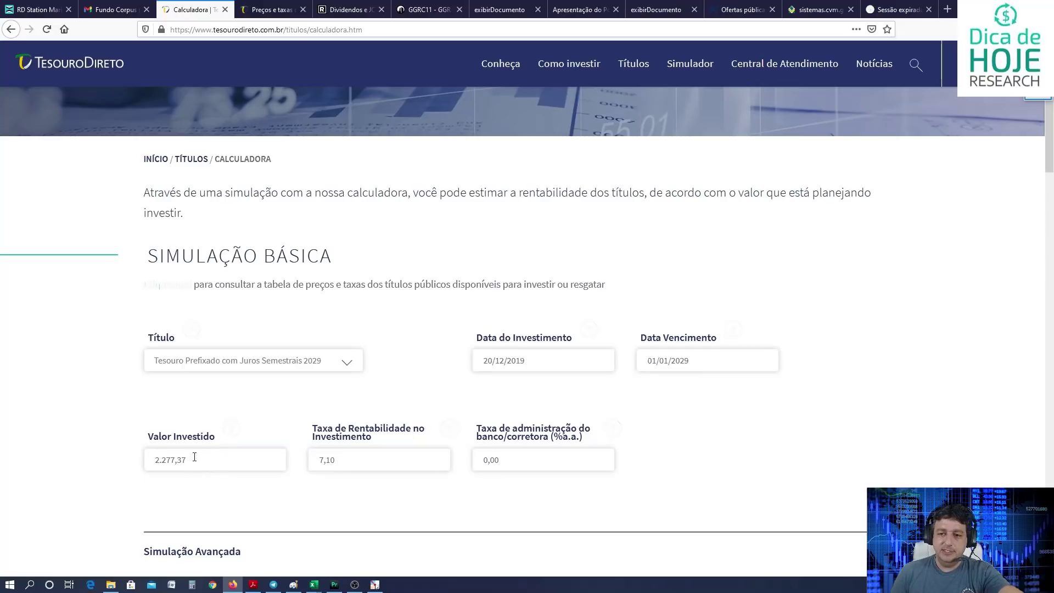
{"action": "left_click_drag", "start_coordinate": [191, 457], "coordinate": [147, 459]}
{"action": "scroll", "coordinate": [360, 459], "scroll_direction": "down", "scroll_amount": 3}
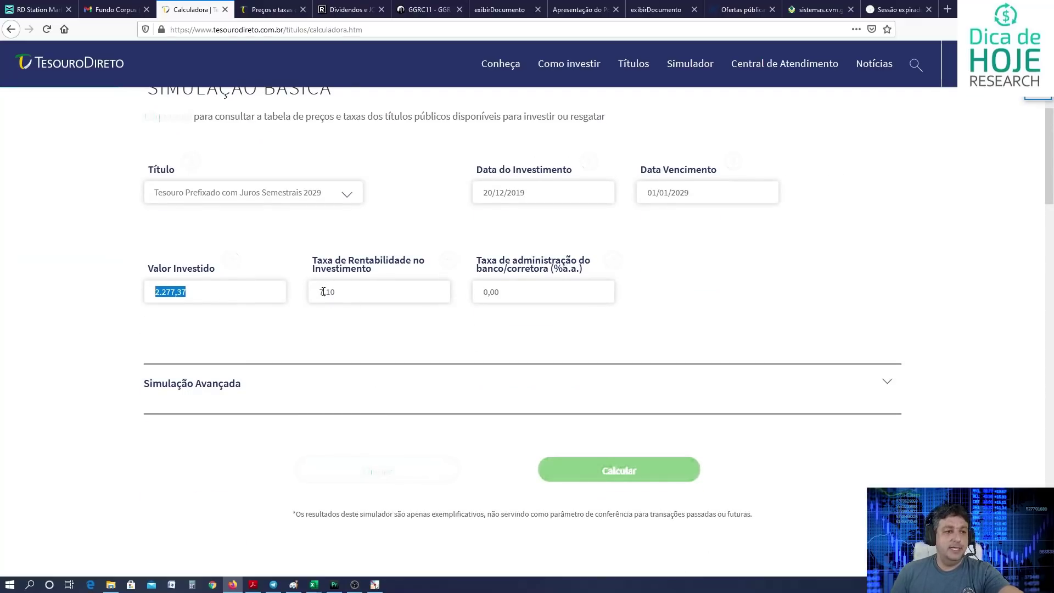
{"action": "scroll", "coordinate": [478, 309], "scroll_direction": "down", "scroll_amount": 7}
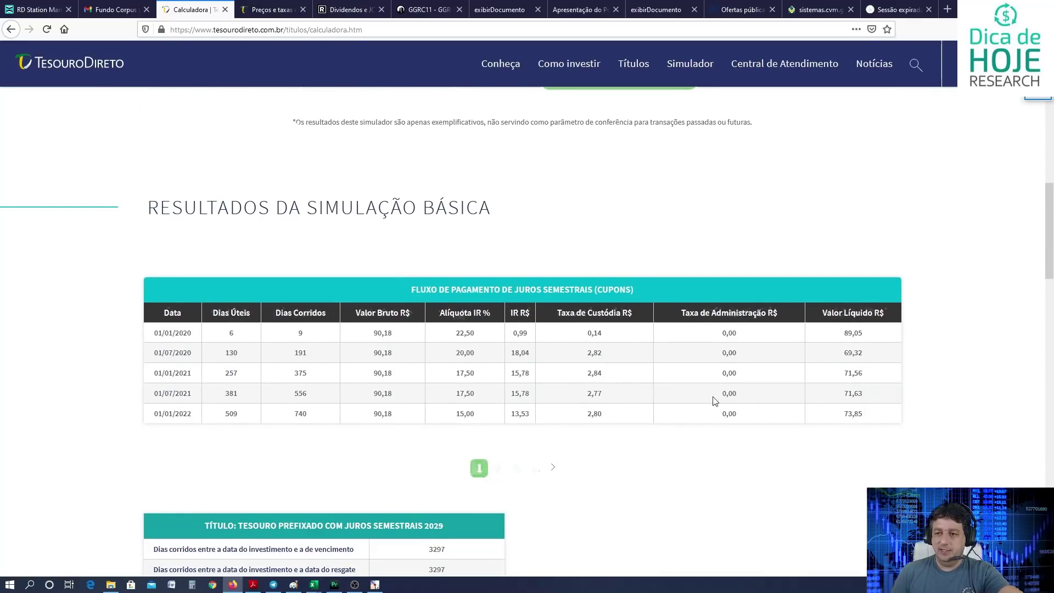
Outline the Valor Bruto R$ column of the coupon table with a red rectangle, and close the screen annotation.
{"action": "left_click", "coordinate": [1037, 96]}
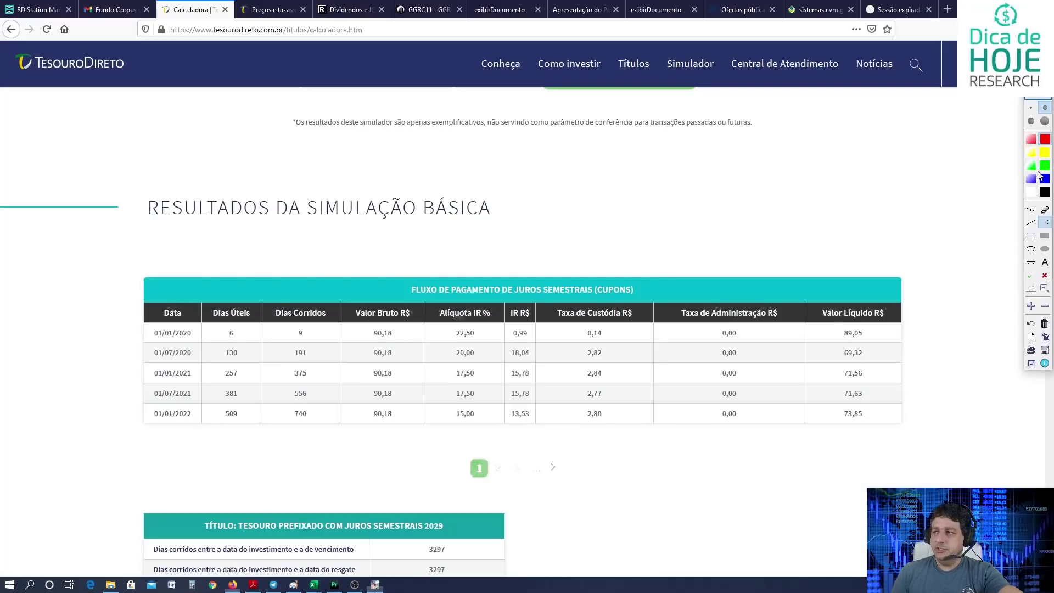
{"action": "left_click", "coordinate": [1031, 235]}
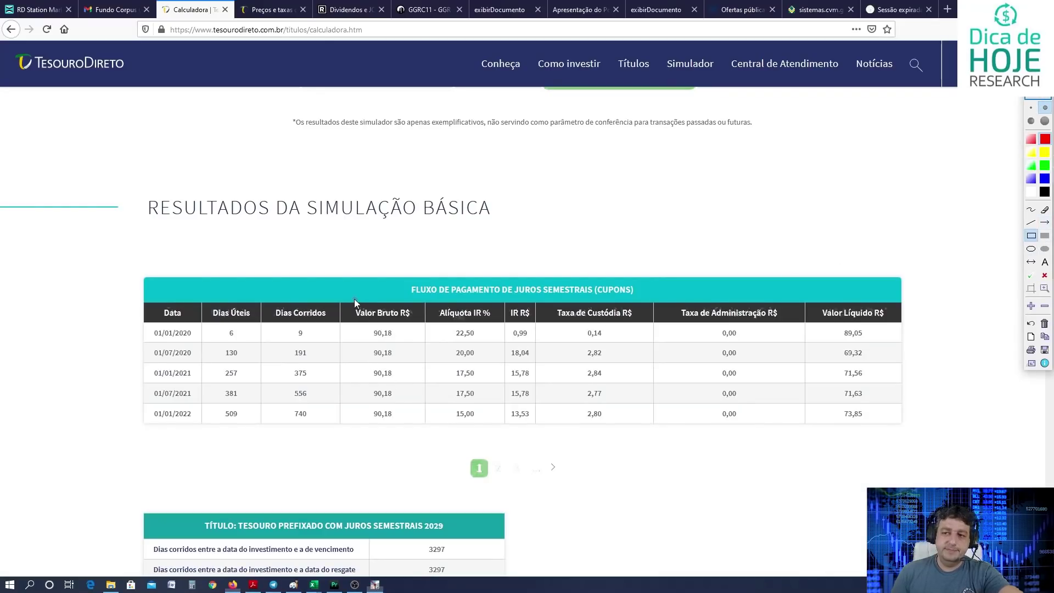
{"action": "mouse_move", "coordinate": [341, 301]}
{"action": "left_mouse_down"}
{"action": "mouse_move", "coordinate": [401, 308]}
{"action": "mouse_move", "coordinate": [419, 400]}
{"action": "mouse_move", "coordinate": [412, 423]}
{"action": "left_mouse_up"}
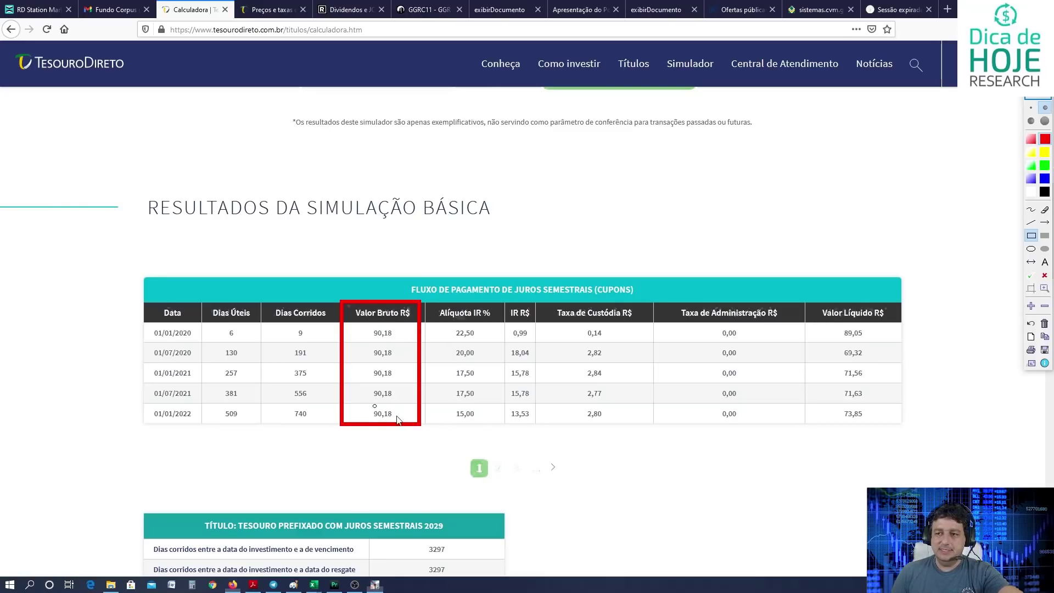
{"action": "left_click", "coordinate": [1038, 97]}
Page through the coupon payments to the final one on 01/01/2029 and compare its gross value with the invested amount and rate.
{"action": "left_click", "coordinate": [555, 468]}
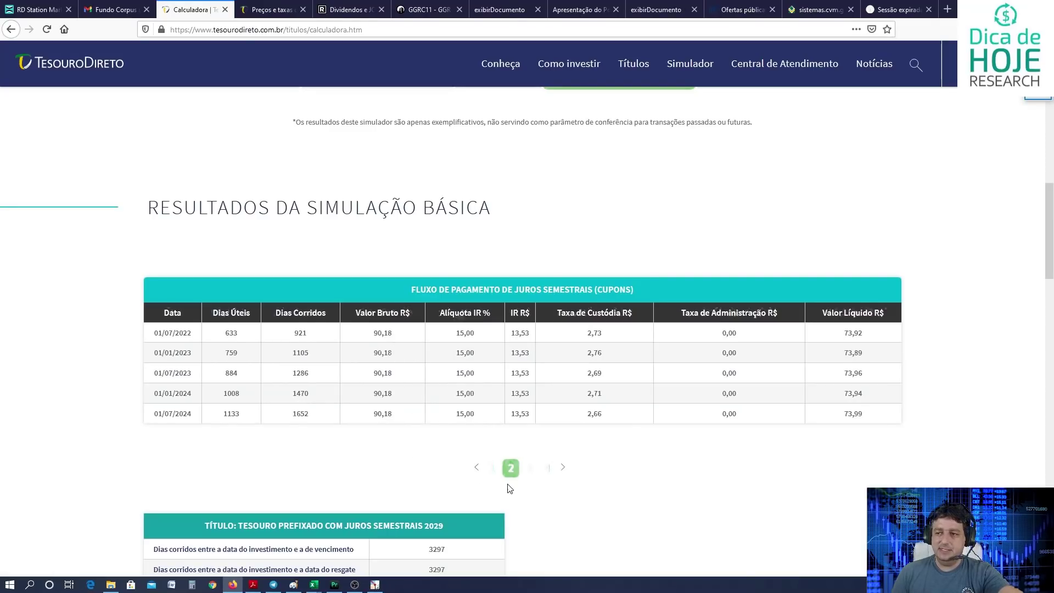
{"action": "left_click", "coordinate": [561, 468]}
{"action": "left_click", "coordinate": [561, 468]}
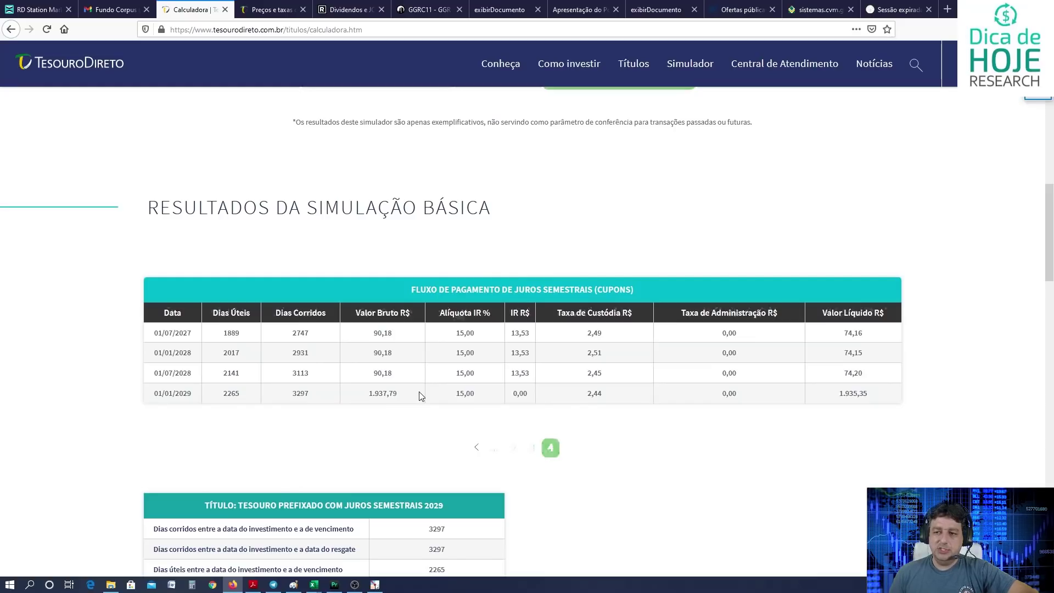
{"action": "scroll", "coordinate": [423, 393], "scroll_direction": "up", "scroll_amount": 5}
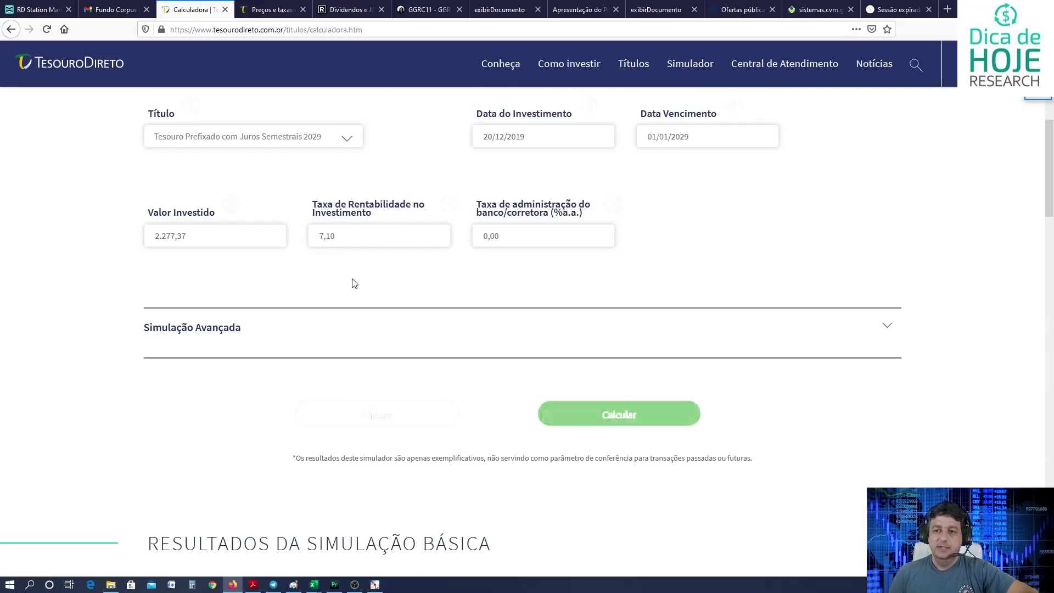
{"action": "scroll", "coordinate": [316, 283], "scroll_direction": "down", "scroll_amount": 6}
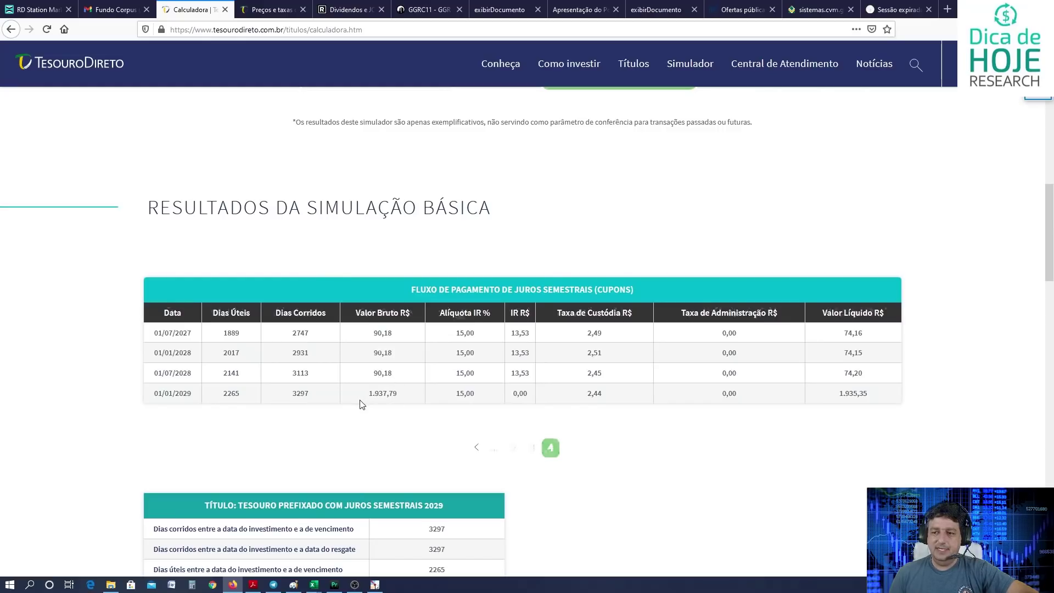
Examine the Tesouro Prefixado com Juros Semestrais 2029 summary table and highlight its Rentabilidade líquida após taxas e I.R. value.
{"action": "scroll", "coordinate": [394, 374], "scroll_direction": "down", "scroll_amount": 3}
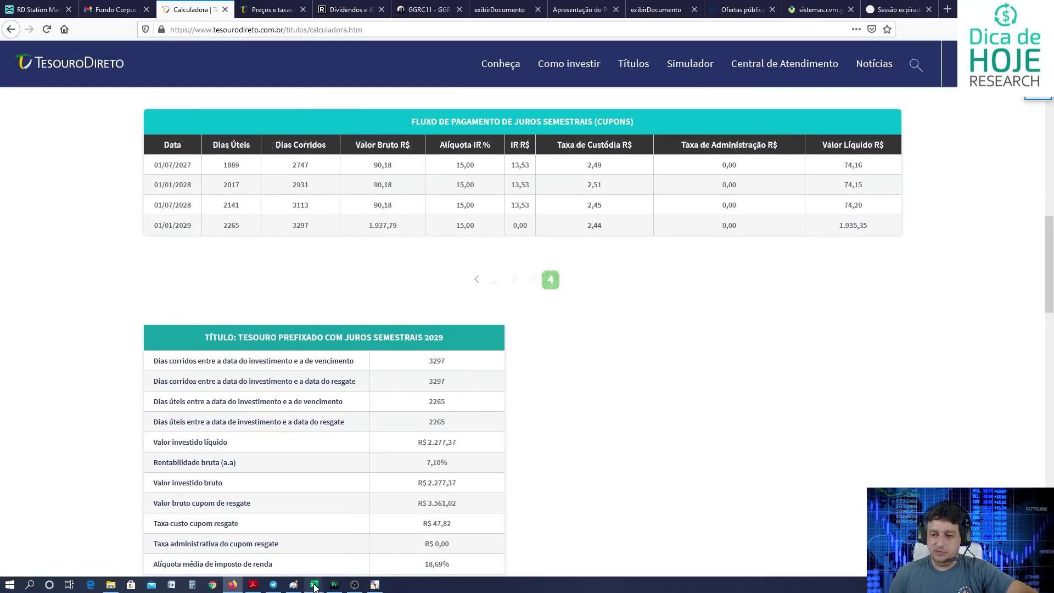
{"action": "mouse_move", "coordinate": [314, 584]}
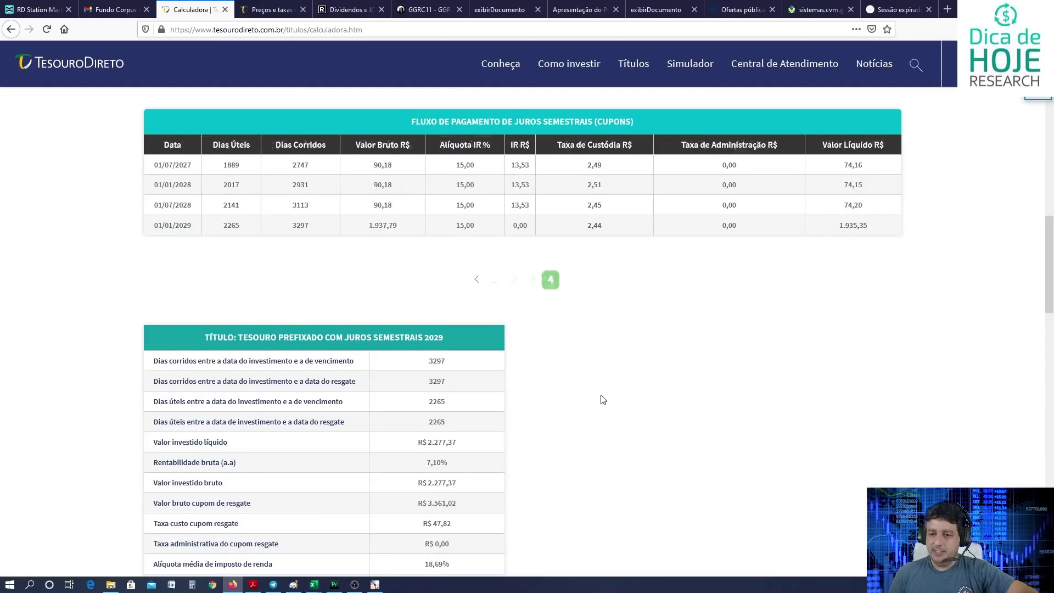
{"action": "scroll", "coordinate": [600, 400], "scroll_direction": "down", "scroll_amount": 2}
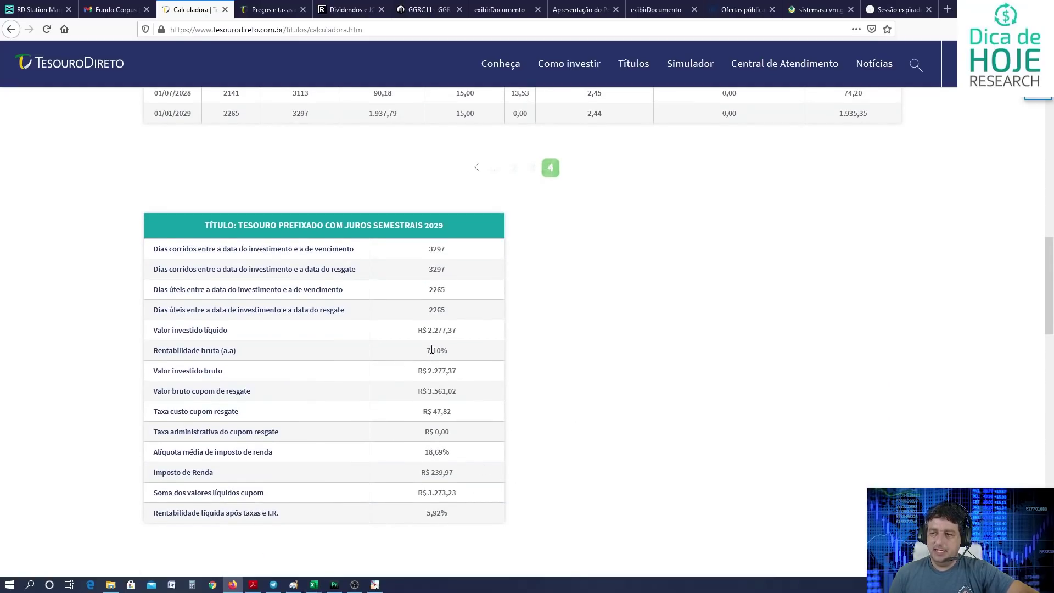
{"action": "left_click_drag", "start_coordinate": [428, 514], "coordinate": [442, 513]}
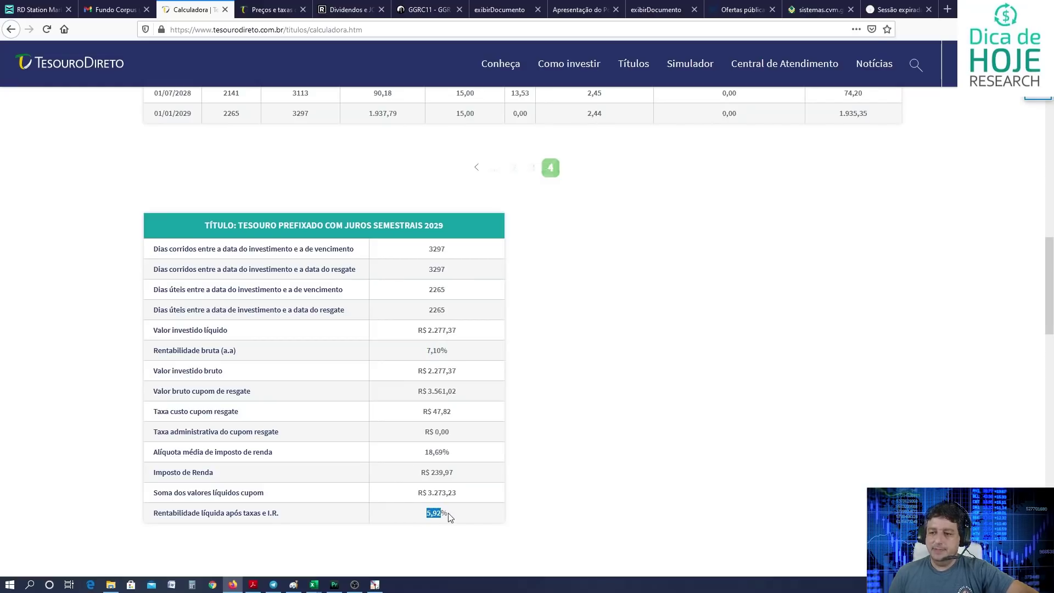
Switch to the Dica de Hoje portfolio workbook in Excel and examine the Rendimentos Fiis and Total Rendimentos charts.
{"action": "left_click", "coordinate": [313, 584]}
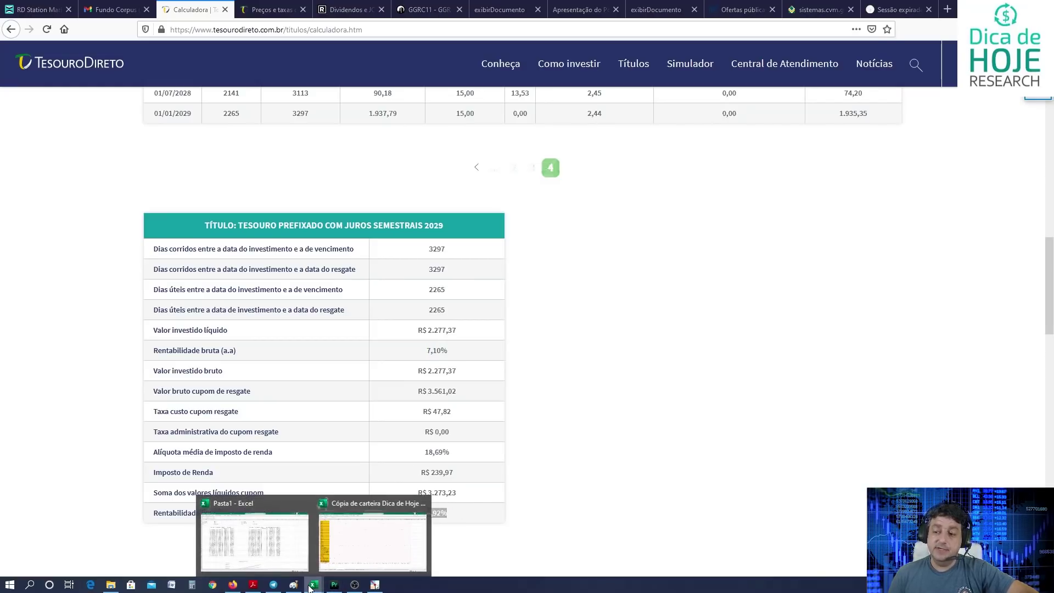
{"action": "left_click", "coordinate": [393, 537]}
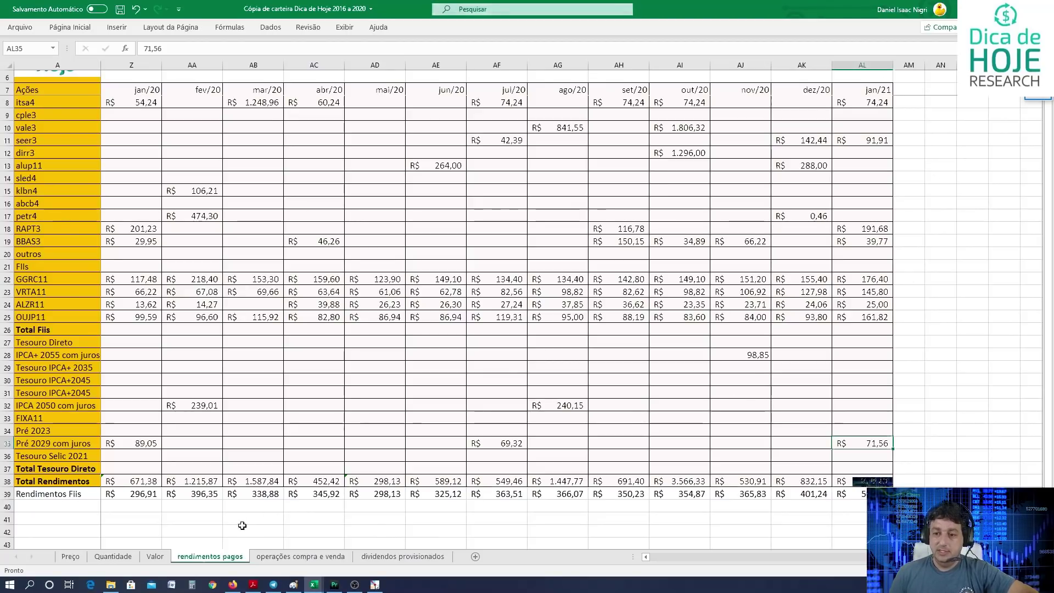
{"action": "scroll", "coordinate": [428, 422], "scroll_direction": "down", "scroll_amount": 9}
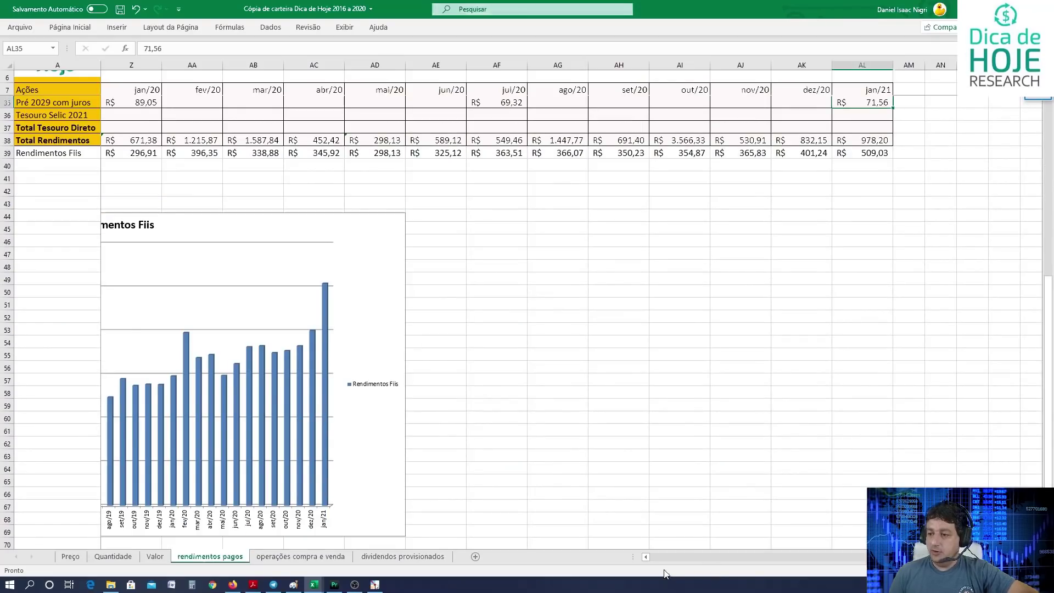
{"action": "left_click", "coordinate": [645, 557]}
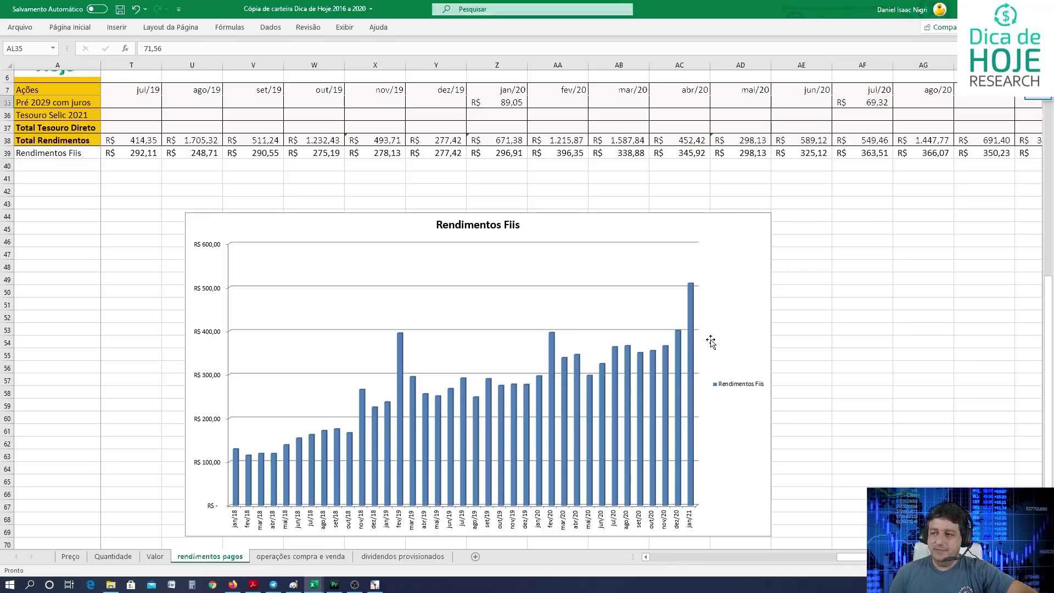
{"action": "left_click", "coordinate": [676, 554]}
{"action": "left_click_drag", "start_coordinate": [695, 558], "coordinate": [648, 555]}
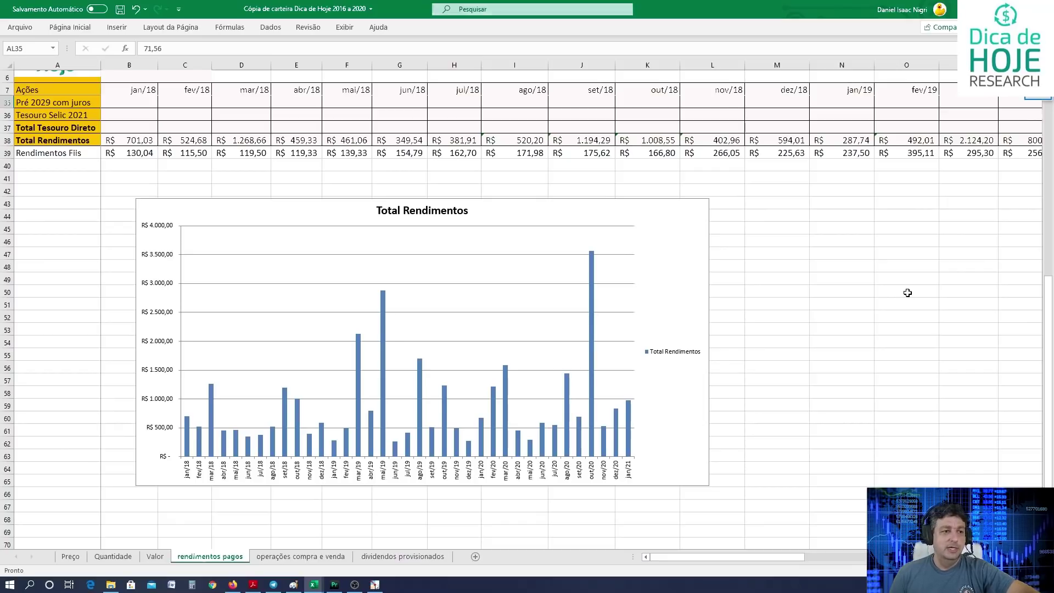
In the operações compra e venda sheet, check the 21/01/2021 Pré 2031 com juros purchase's quantity, unit price and total.
{"action": "left_click", "coordinate": [308, 557]}
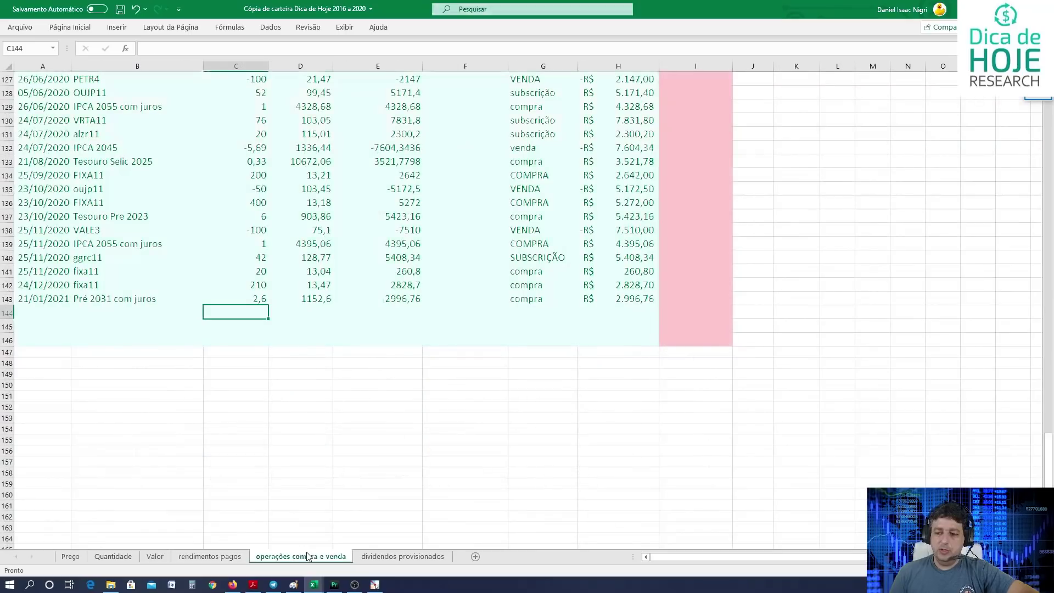
{"action": "scroll", "coordinate": [416, 451], "scroll_direction": "up", "scroll_amount": 2}
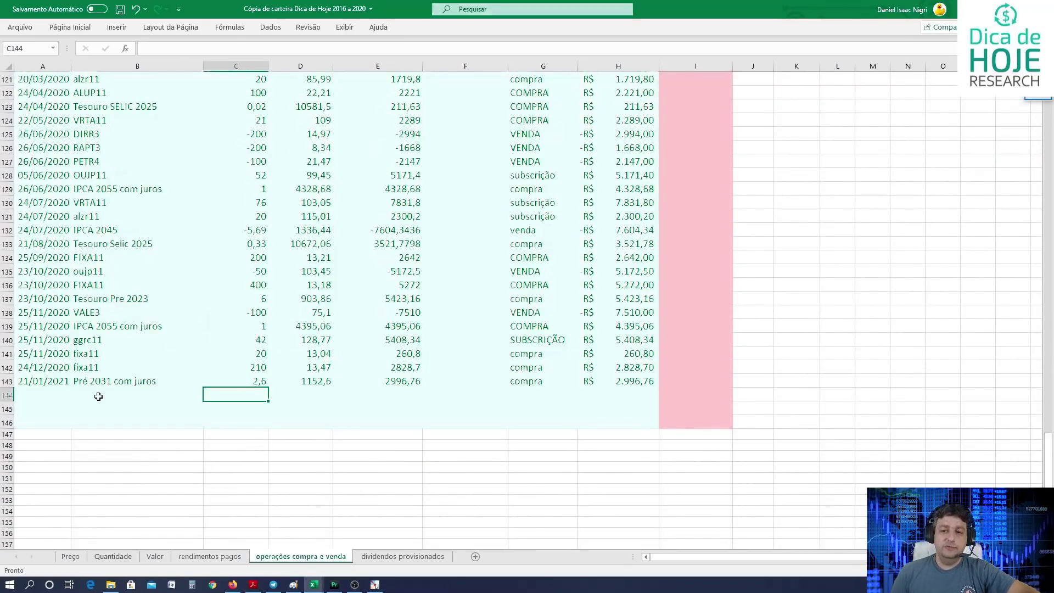
{"action": "left_click", "coordinate": [130, 376]}
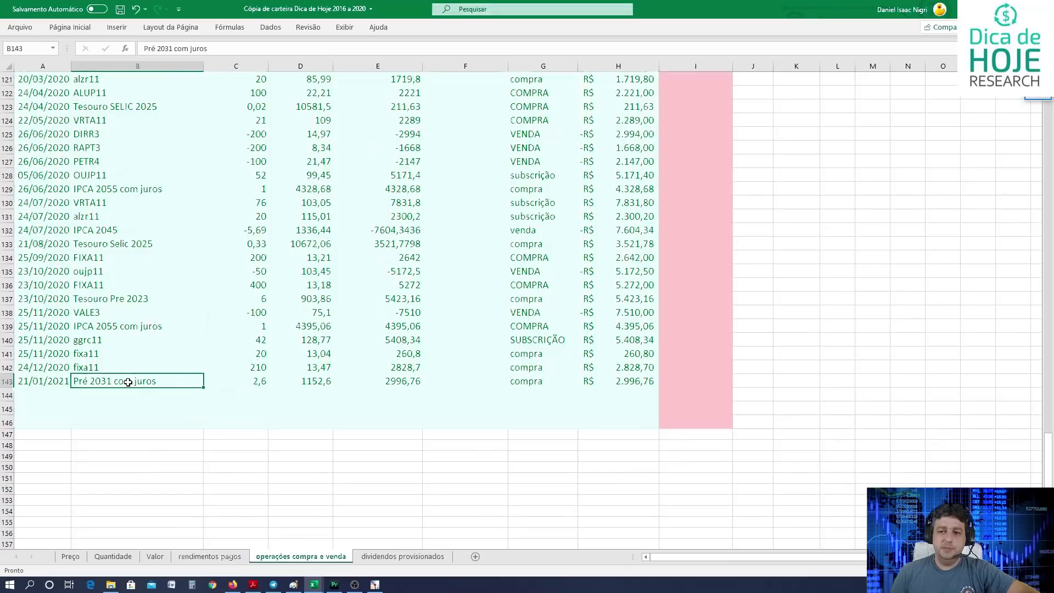
{"action": "left_click", "coordinate": [263, 384]}
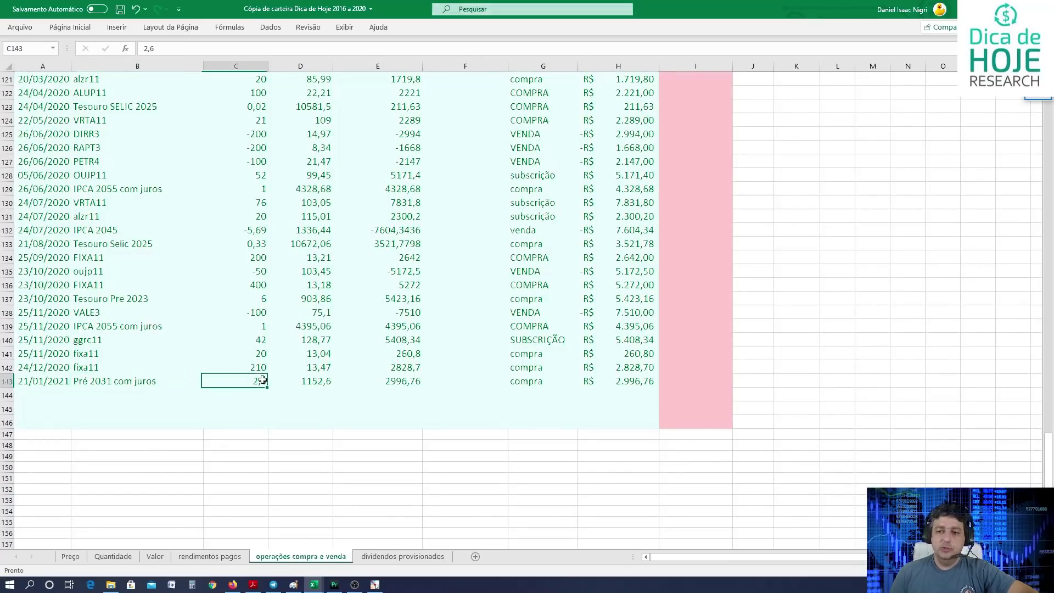
{"action": "left_click", "coordinate": [310, 382]}
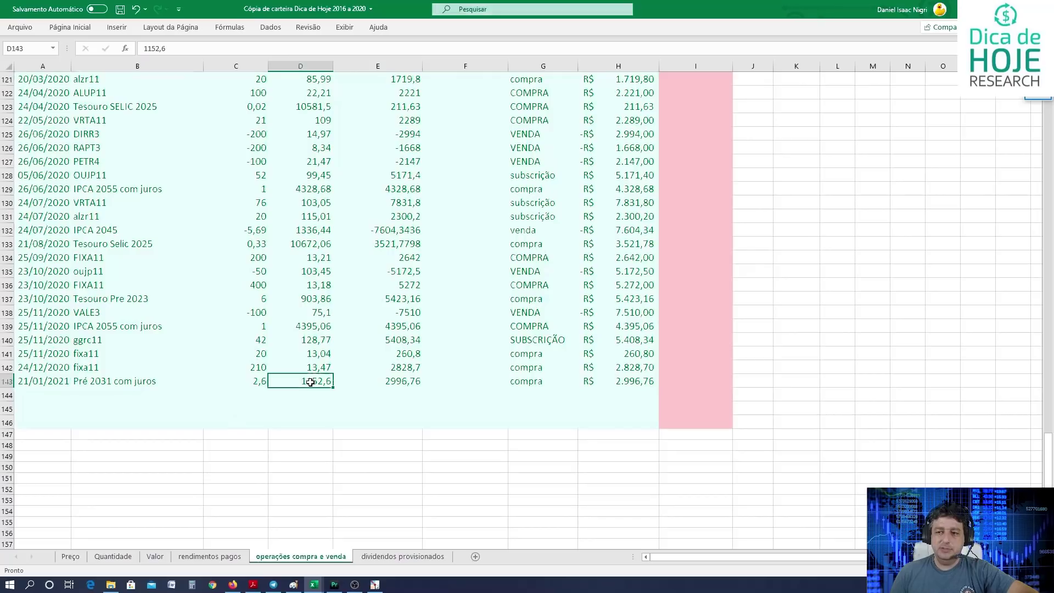
{"action": "left_click", "coordinate": [378, 377]}
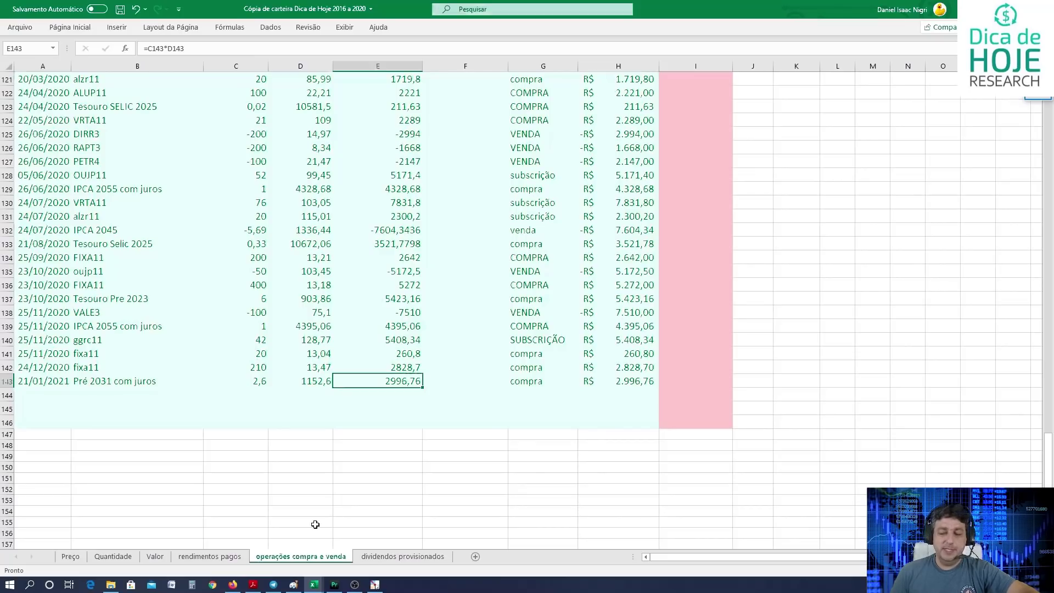
Review the jan/21 income totals in rendimentos pagos, and highlight the Valor sheet's Aportes from mai/20 to jan/21.
{"action": "left_click", "coordinate": [211, 557]}
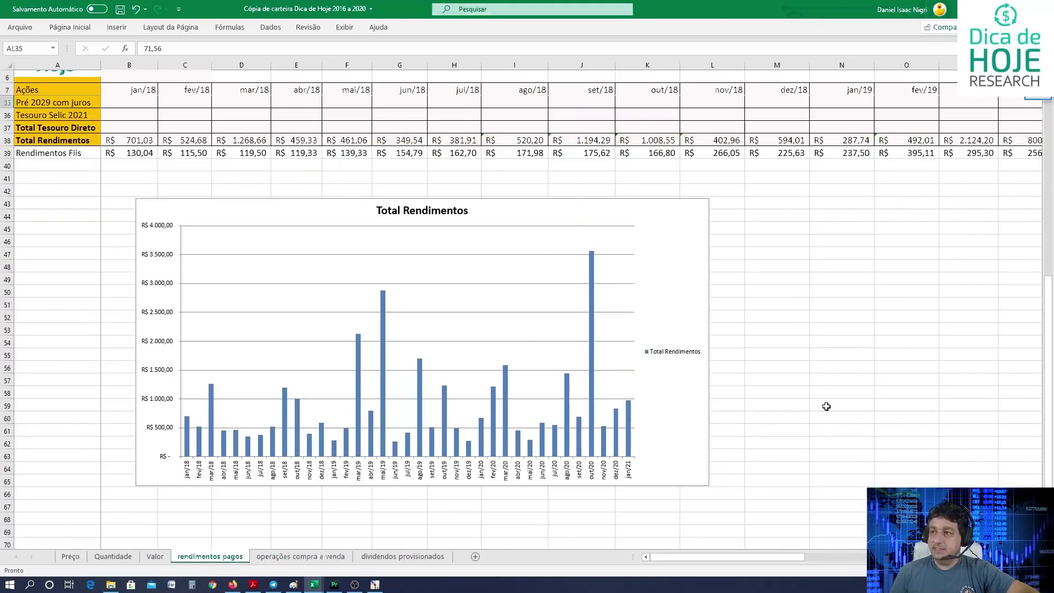
{"action": "left_click_drag", "start_coordinate": [774, 557], "coordinate": [813, 556]}
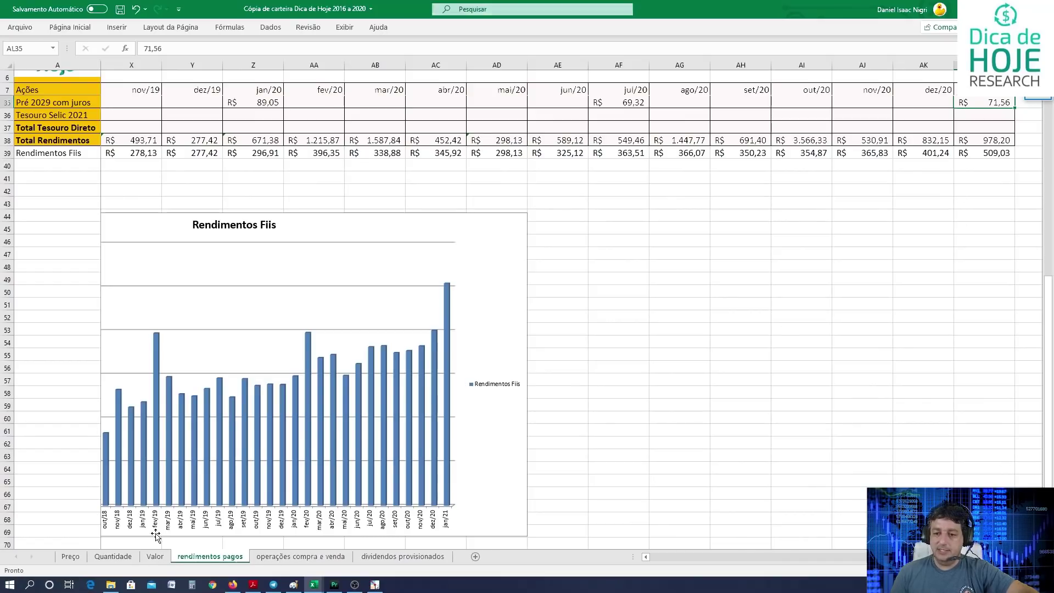
{"action": "left_click", "coordinate": [154, 556]}
{"action": "scroll", "coordinate": [927, 169], "scroll_direction": "down", "scroll_amount": 6}
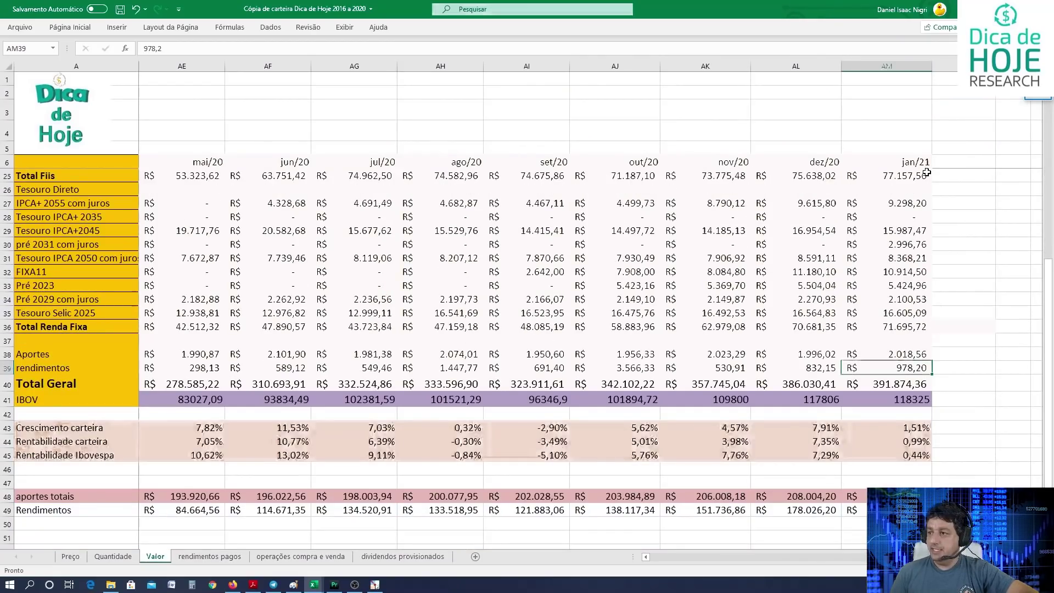
{"action": "left_click", "coordinate": [906, 351]}
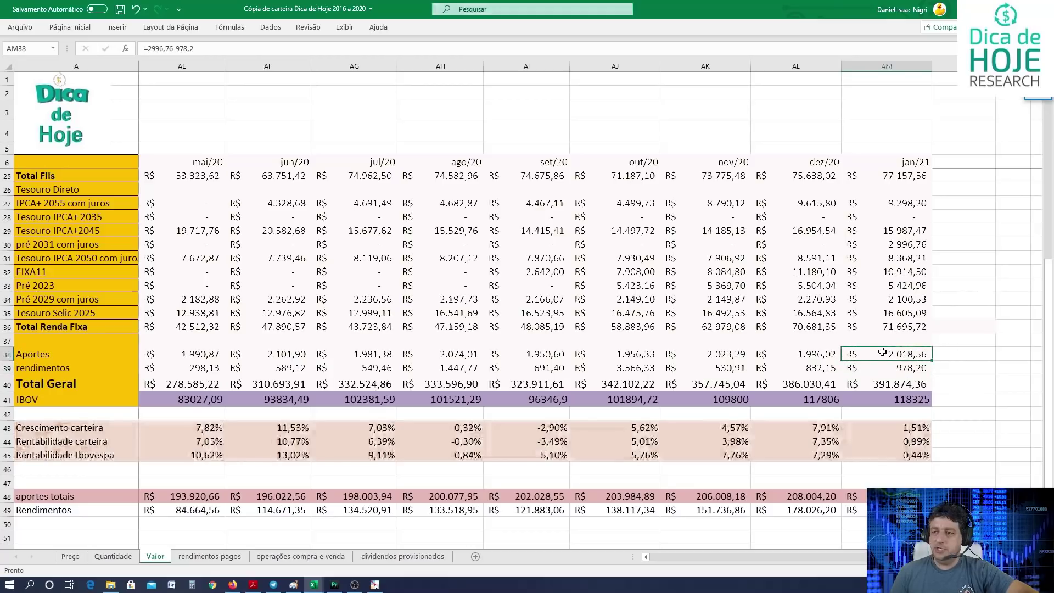
{"action": "left_click", "coordinate": [451, 353]}
{"action": "left_click_drag", "start_coordinate": [217, 358], "coordinate": [901, 354]}
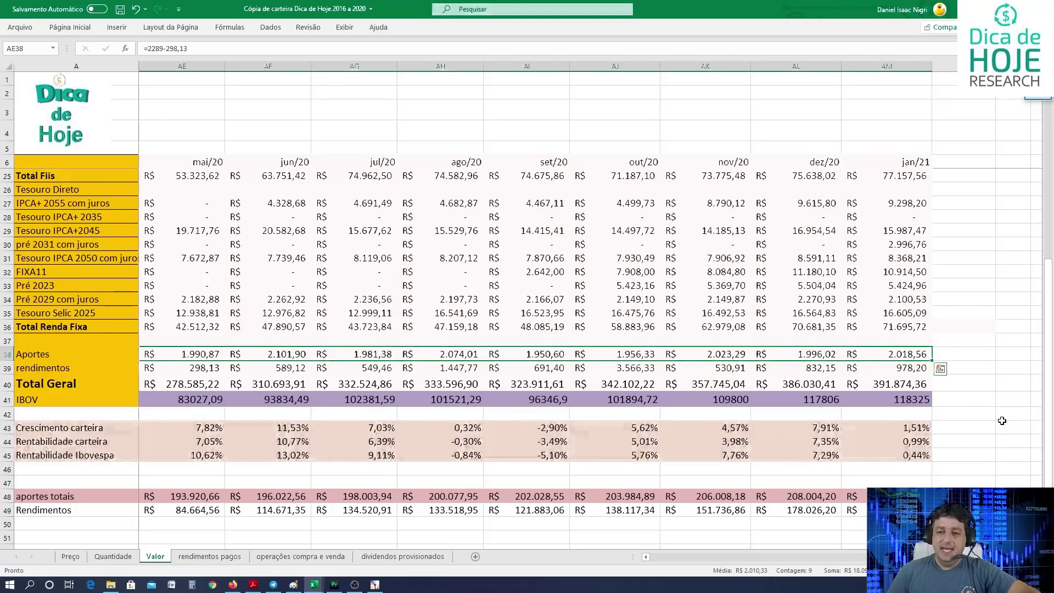
Highlight the portfolio growth and return rows, and compare the jan/21 Crescimento carteira, Rentabilidade carteira and Rentabilidade Ibovespa.
{"action": "left_click_drag", "start_coordinate": [8, 450], "coordinate": [6, 428]}
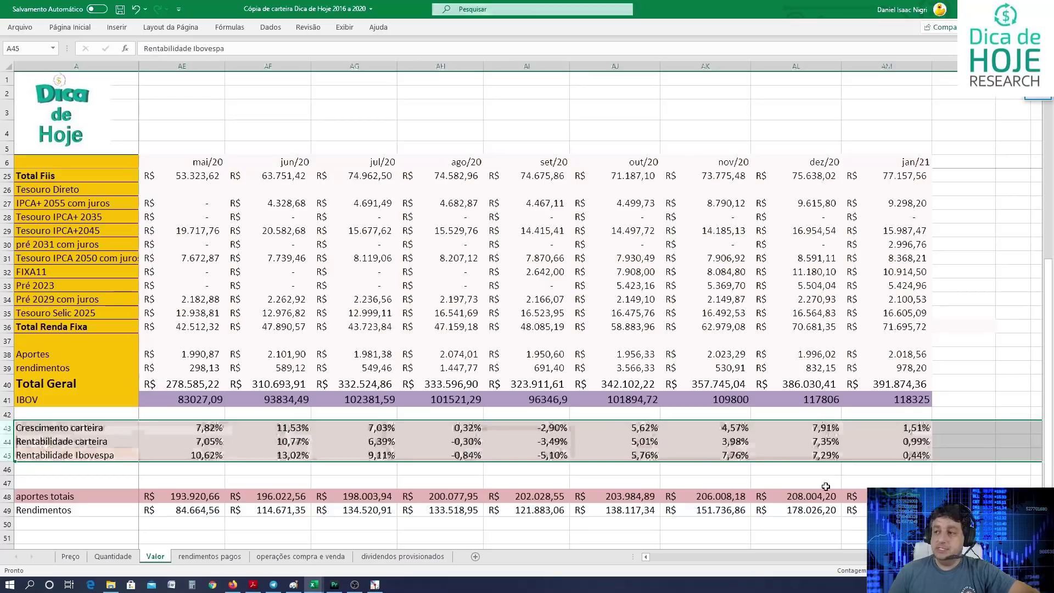
{"action": "left_click", "coordinate": [995, 440]}
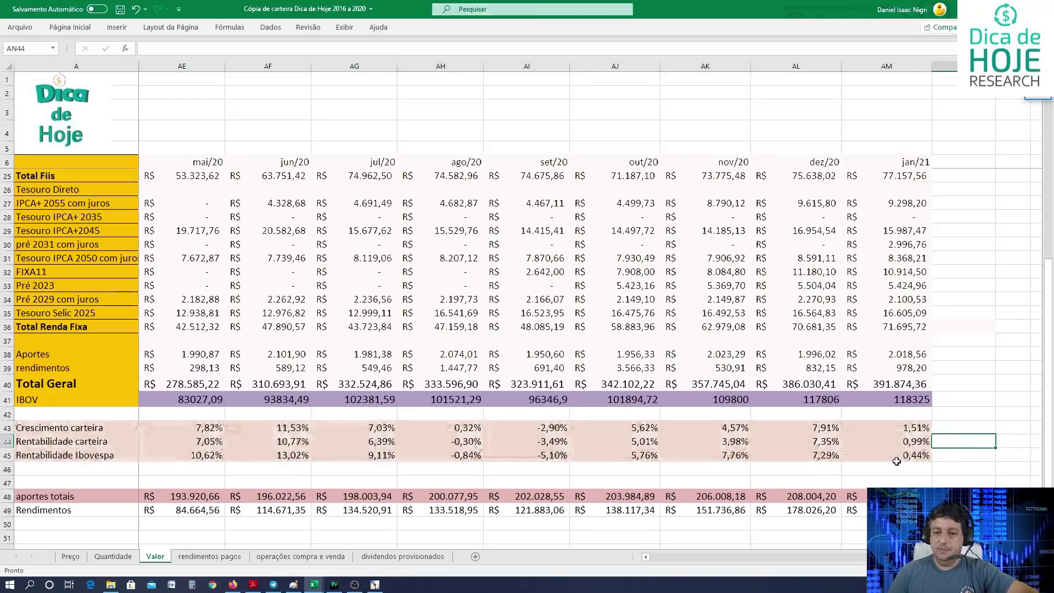
{"action": "left_click", "coordinate": [908, 441]}
{"action": "left_click", "coordinate": [904, 455]}
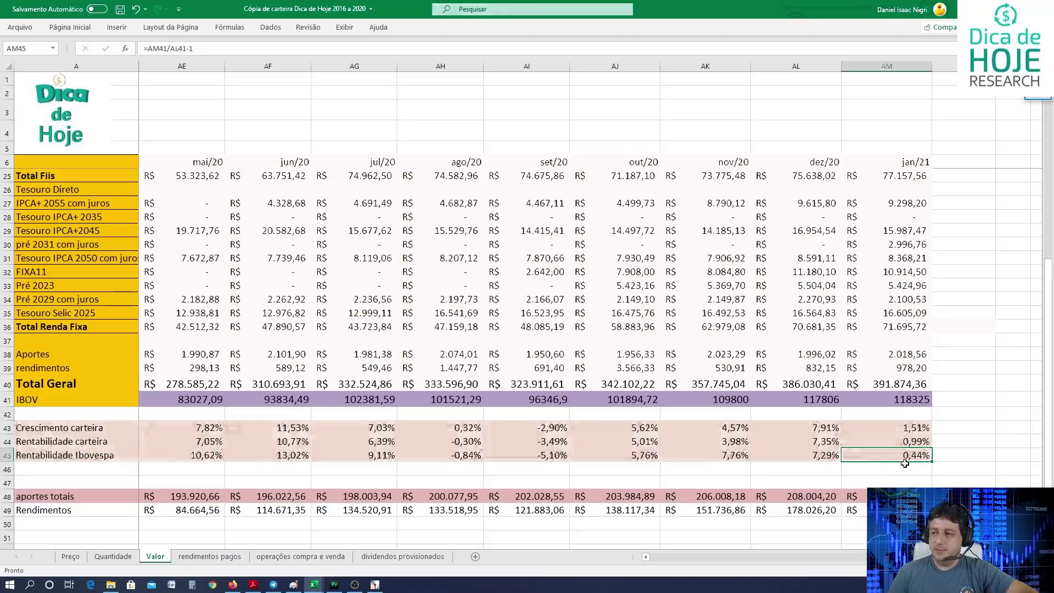
{"action": "left_click", "coordinate": [912, 429]}
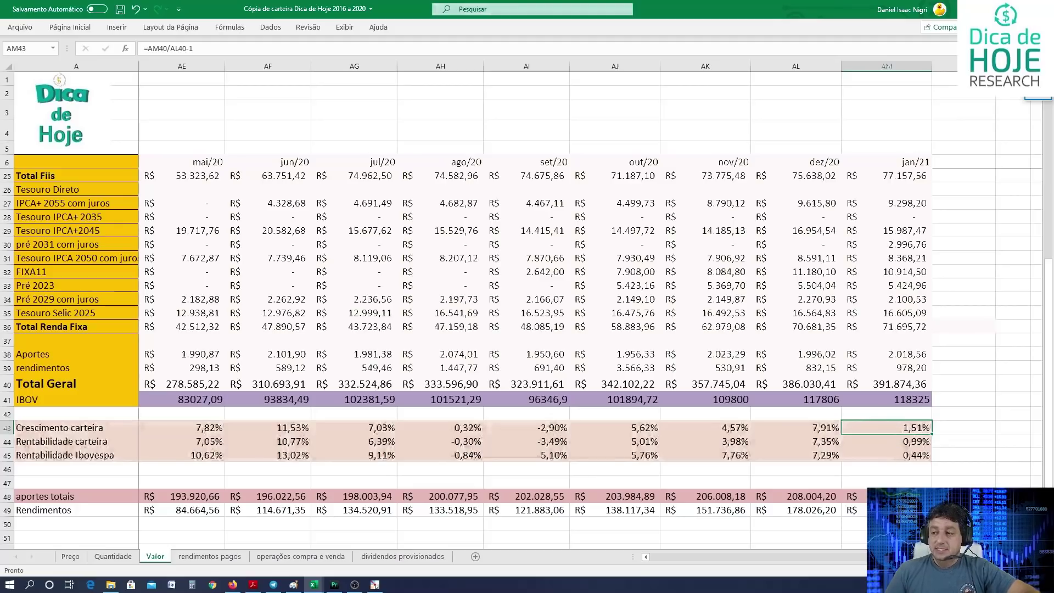
Check how the jan/21 accumulated Rendimentos, aportes totais and Total Geral are calculated.
{"action": "left_click", "coordinate": [854, 509]}
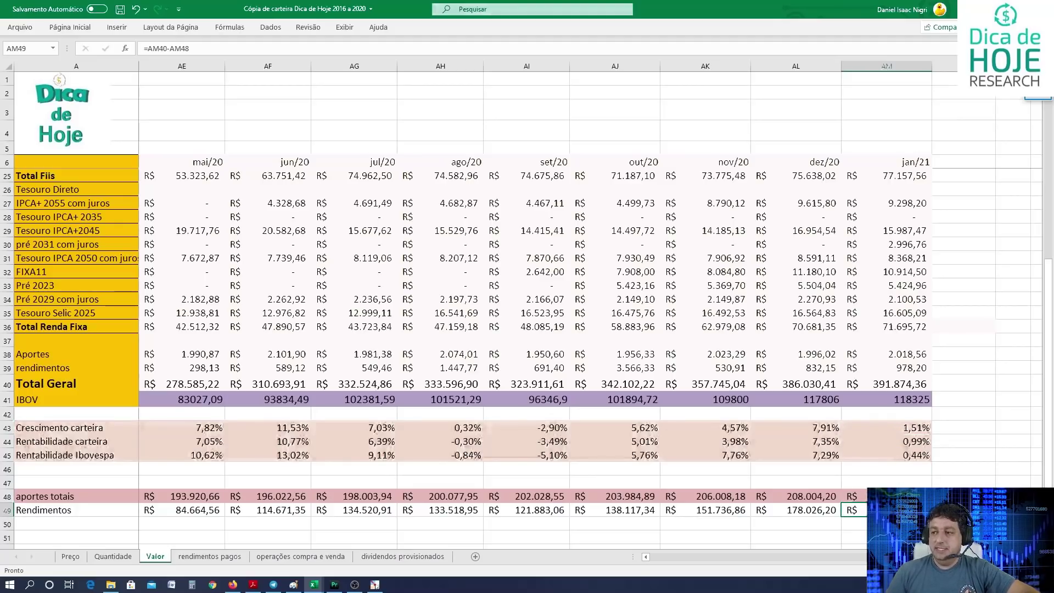
{"action": "key", "text": "Up"}
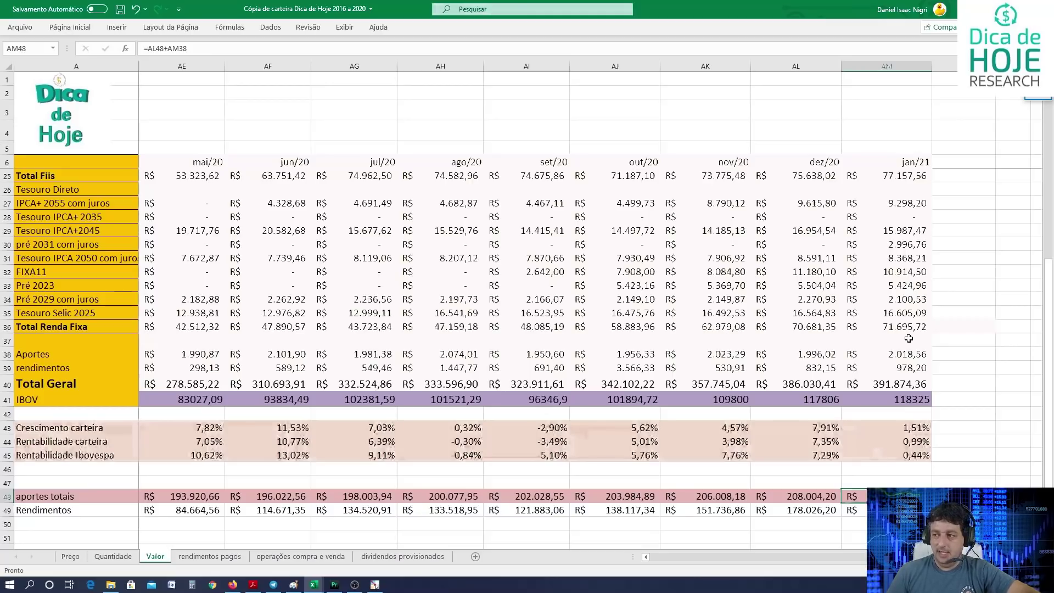
{"action": "left_click", "coordinate": [900, 384]}
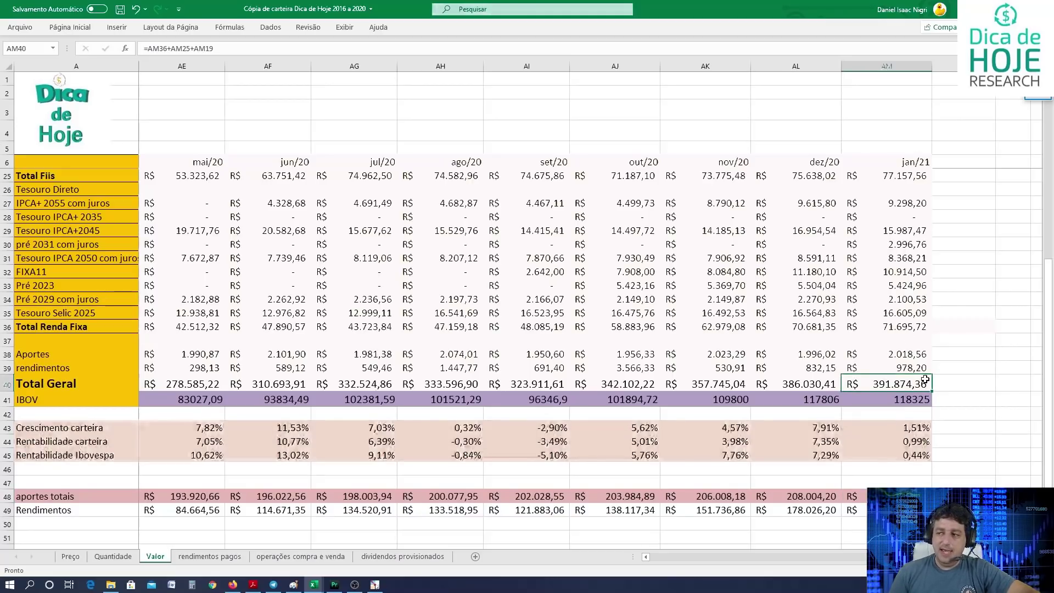
Trace the Total Geral row back through the 2020 months and return towards jan/21.
{"action": "key", "text": "Left"}
{"action": "key", "text": "Left"}
{"action": "key", "text": "Left"}
{"action": "key", "text": "Left"}
{"action": "key", "text": "Left"}
{"action": "key", "text": "Left"}
{"action": "key", "text": "Left"}
{"action": "key", "text": "Left"}
{"action": "key", "text": "Left"}
{"action": "key", "text": "Left"}
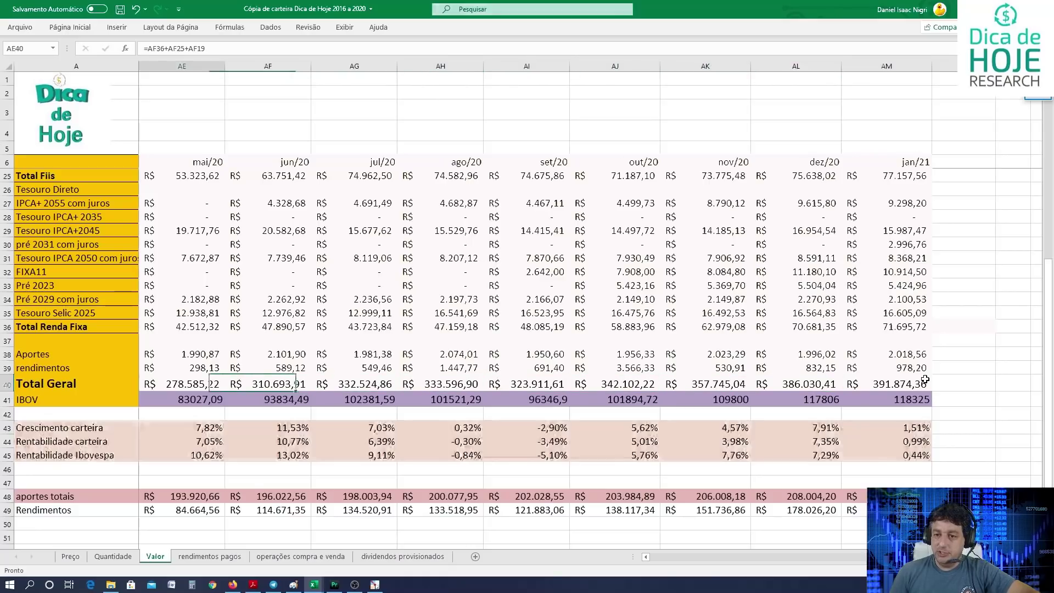
{"action": "key", "text": "Left"}
{"action": "key", "text": "Right"}
{"action": "key", "text": "Right"}
{"action": "key", "text": "Right"}
{"action": "key", "text": "Right"}
{"action": "key", "text": "Right"}
{"action": "key", "text": "Right"}
{"action": "key", "text": "Right"}
{"action": "key", "text": "Right"}
{"action": "key", "text": "Right"}
{"action": "key", "text": "Right"}
{"action": "key", "text": "Right"}
{"action": "key", "text": "Right"}
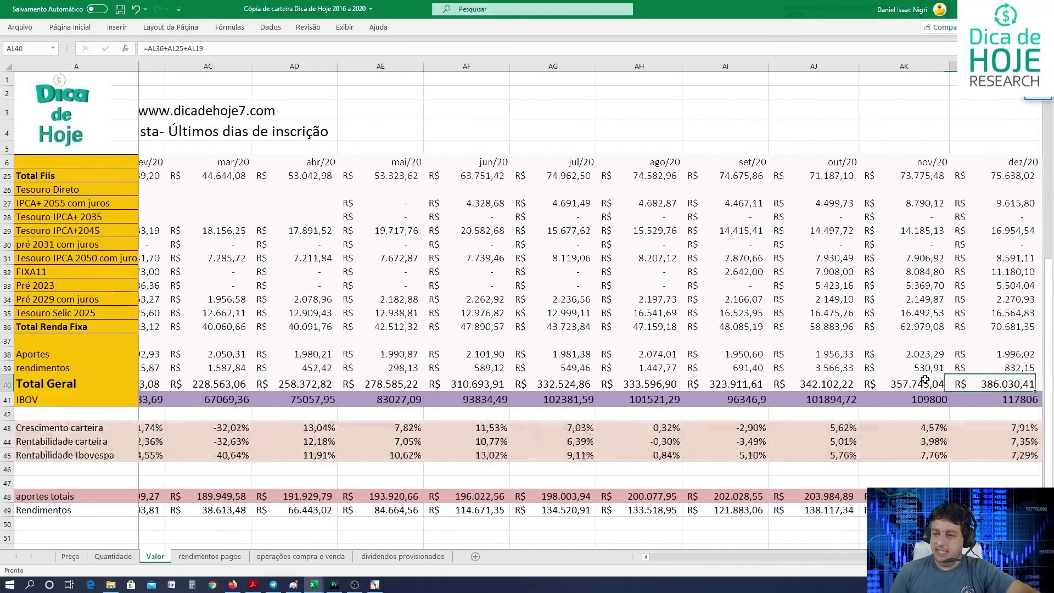
{"action": "key", "text": "Left"}
Trace the IBOV row from jan/21 back to dez/19 to compare the index levels.
{"action": "key", "text": "Down"}
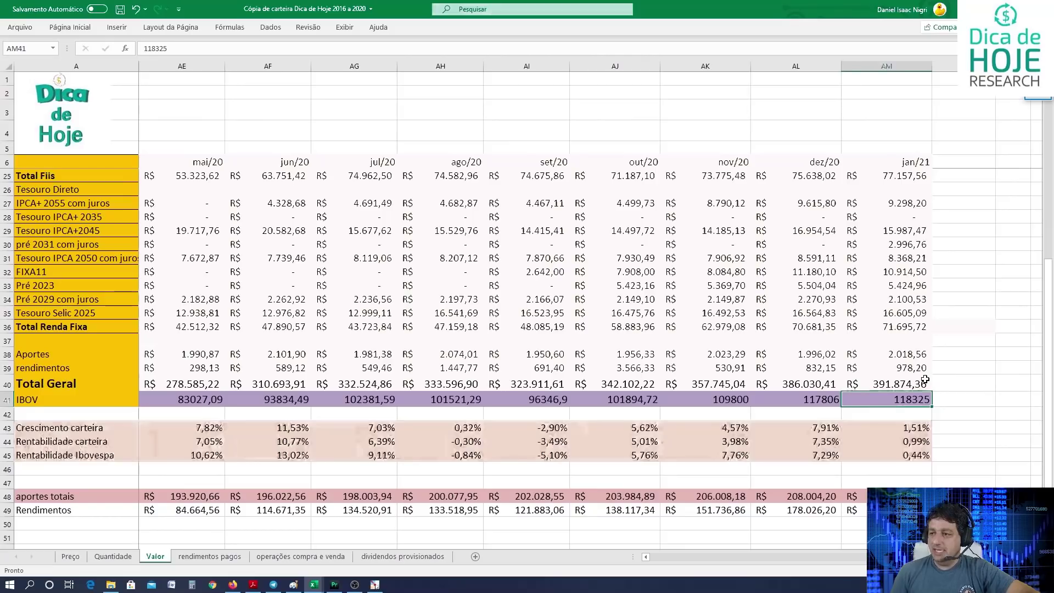
{"action": "key", "text": "Left"}
{"action": "key", "text": "Left"}
{"action": "key", "text": "Left"}
{"action": "key", "text": "Left"}
{"action": "key", "text": "Left"}
{"action": "key", "text": "Left"}
{"action": "key", "text": "Left"}
{"action": "key", "text": "Left"}
{"action": "key", "text": "Left"}
{"action": "key", "text": "Left"}
{"action": "key", "text": "Left"}
{"action": "key", "text": "Left"}
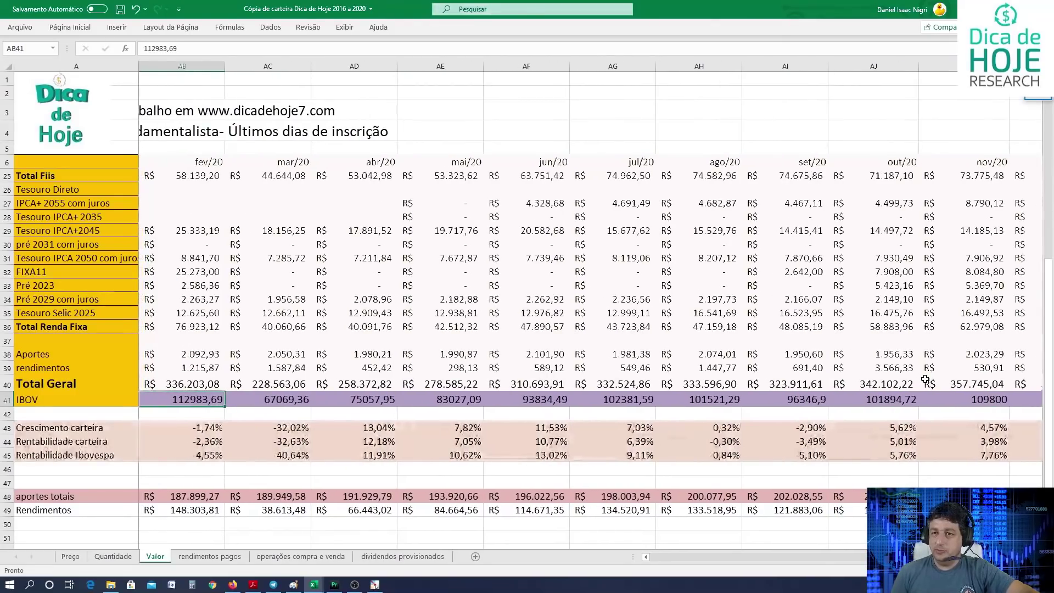
{"action": "scroll", "coordinate": [926, 379], "scroll_direction": "left", "scroll_amount": 1}
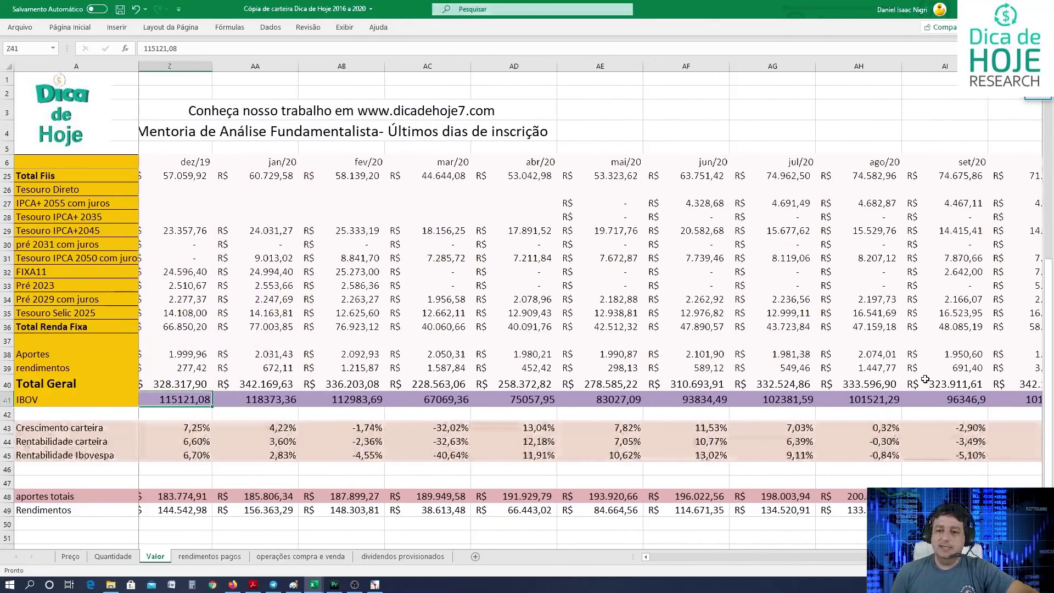
Follow the accumulated Rendimentos row beneath aportes totais from jan/20 through jan/21.
{"action": "key", "text": "Down"}
{"action": "key", "text": "Down"}
{"action": "key", "text": "Down"}
{"action": "key", "text": "Down"}
{"action": "key", "text": "Down"}
{"action": "key", "text": "Down"}
{"action": "key", "text": "Down"}
{"action": "key", "text": "Down"}
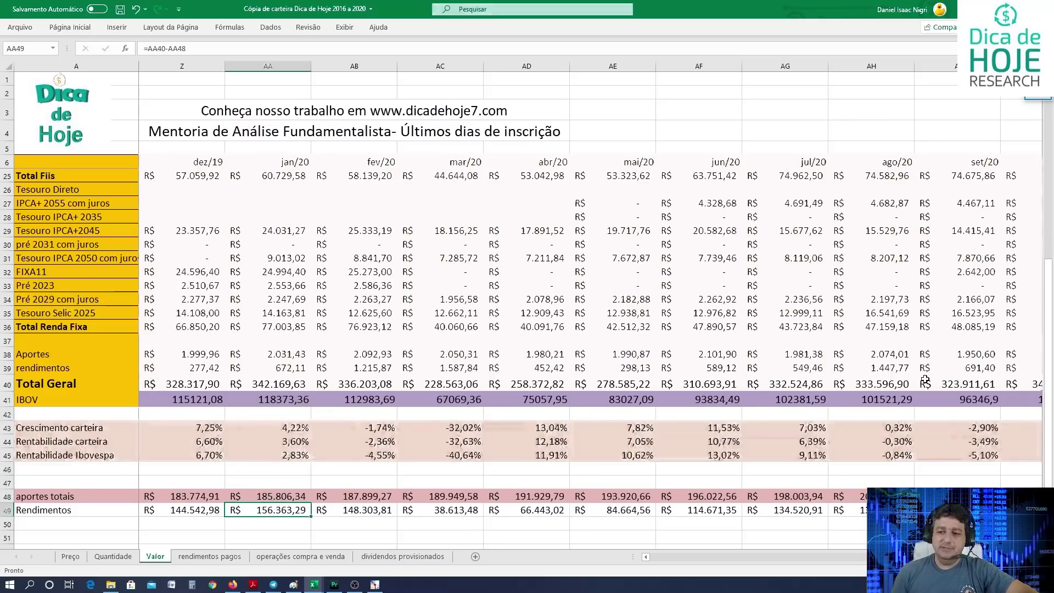
{"action": "key", "text": "Right"}
{"action": "key", "text": "Right"}
{"action": "key", "text": "Right"}
{"action": "key", "text": "Right"}
{"action": "key", "text": "Right"}
{"action": "key", "text": "Right"}
{"action": "key", "text": "Right"}
{"action": "key", "text": "Right"}
{"action": "key", "text": "Right"}
{"action": "key", "text": "Right"}
{"action": "key", "text": "Right"}
{"action": "key", "text": "Right"}
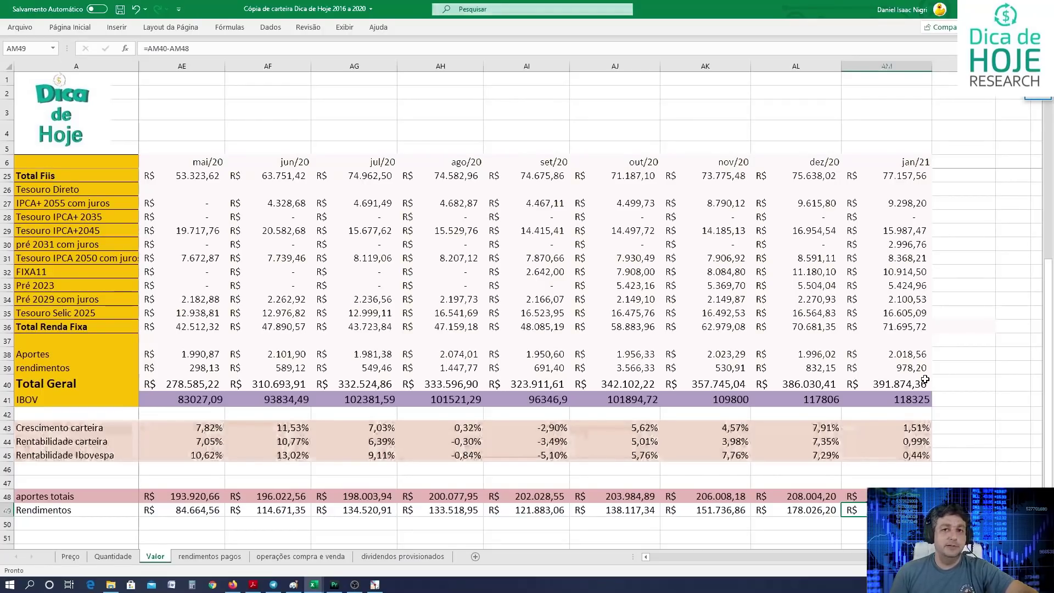
Go back up the jan/21 column to the month's rendimentos value beneath Aportes.
{"action": "key", "text": "Up"}
{"action": "key", "text": "Up"}
{"action": "key", "text": "Up"}
{"action": "key", "text": "Up"}
{"action": "key", "text": "Up"}
{"action": "key", "text": "Up"}
{"action": "key", "text": "Up"}
{"action": "key", "text": "Up"}
{"action": "key", "text": "Up"}
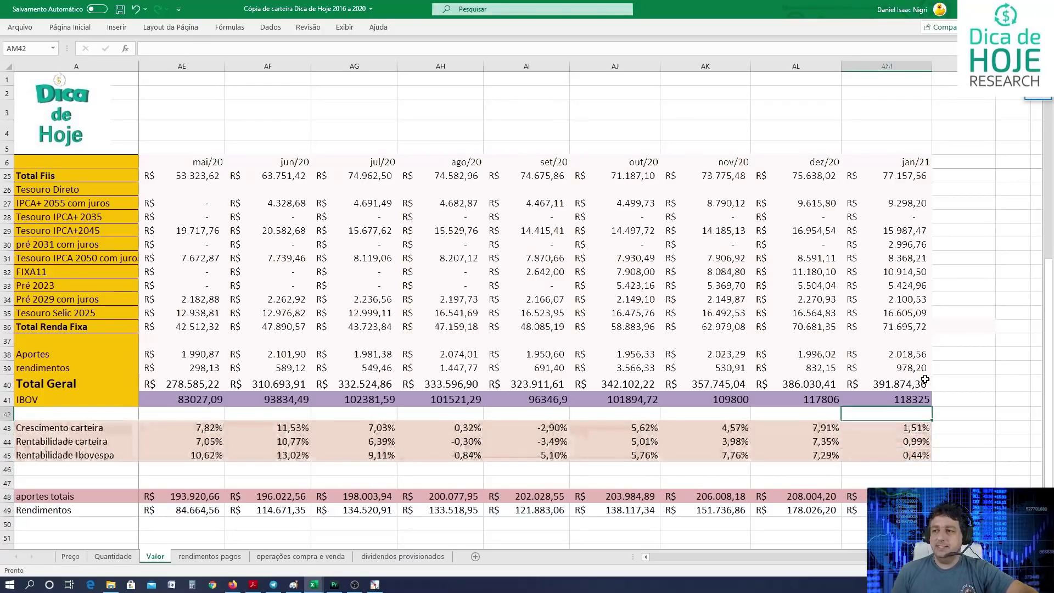
{"action": "key", "text": "Up"}
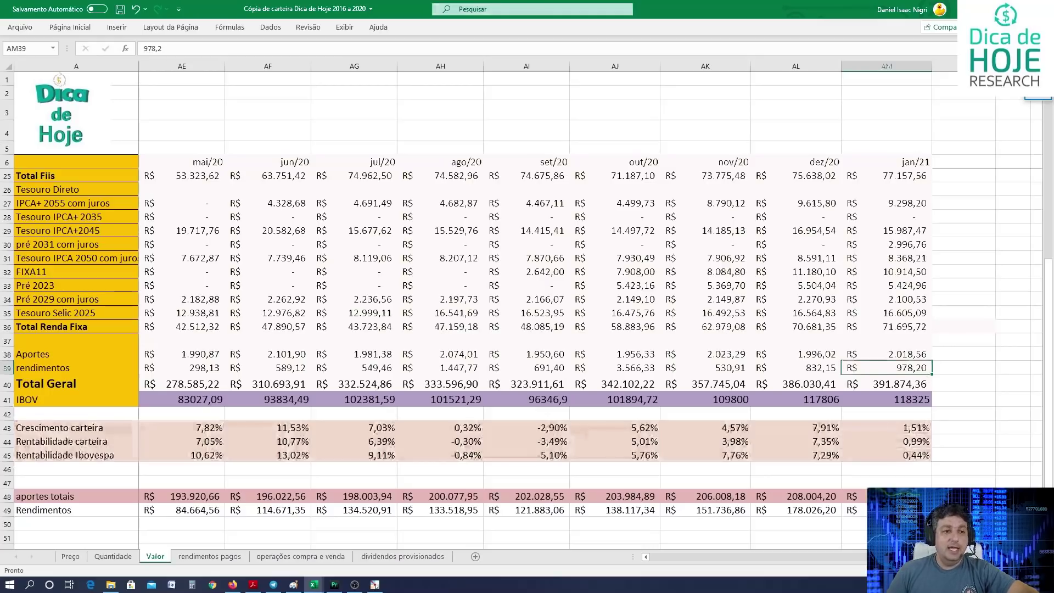